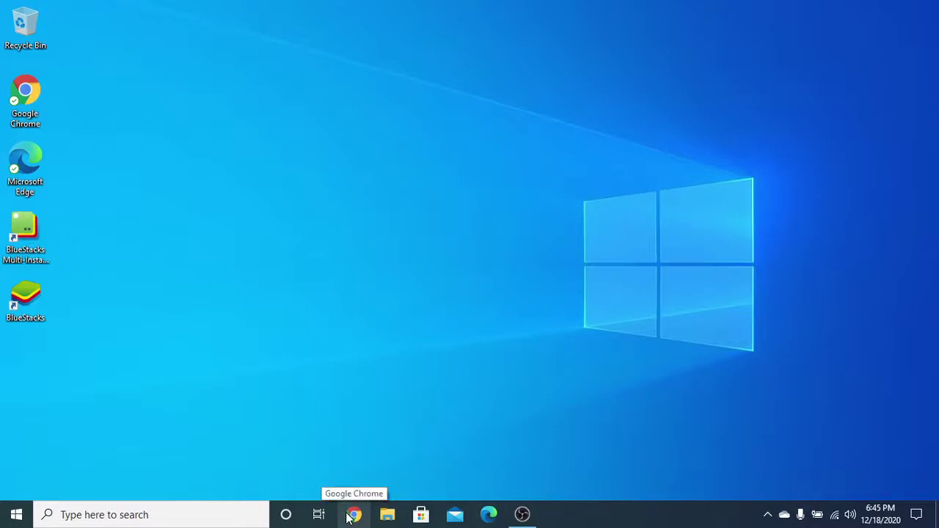
# Search the taskbar for 'mic' and launch the Microsoft Store app
pyautogui.click(253, 516)
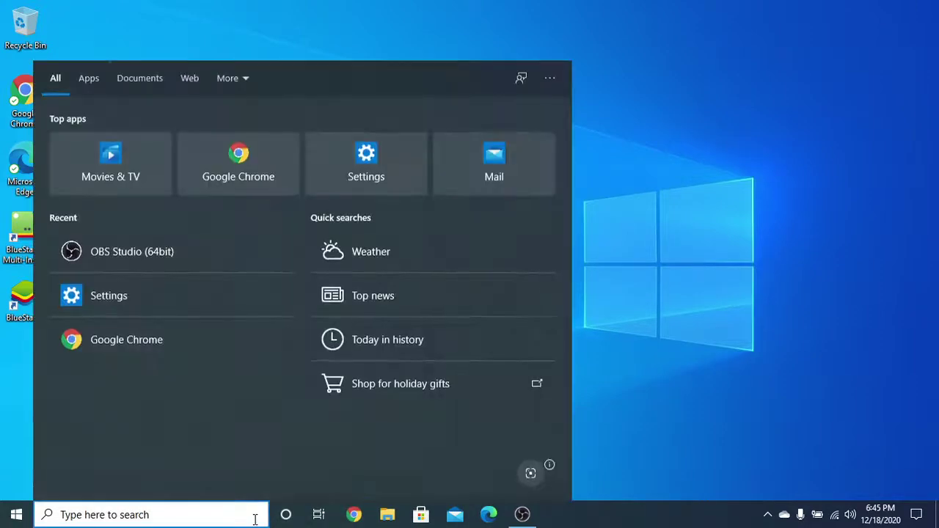
pyautogui.write('mic')
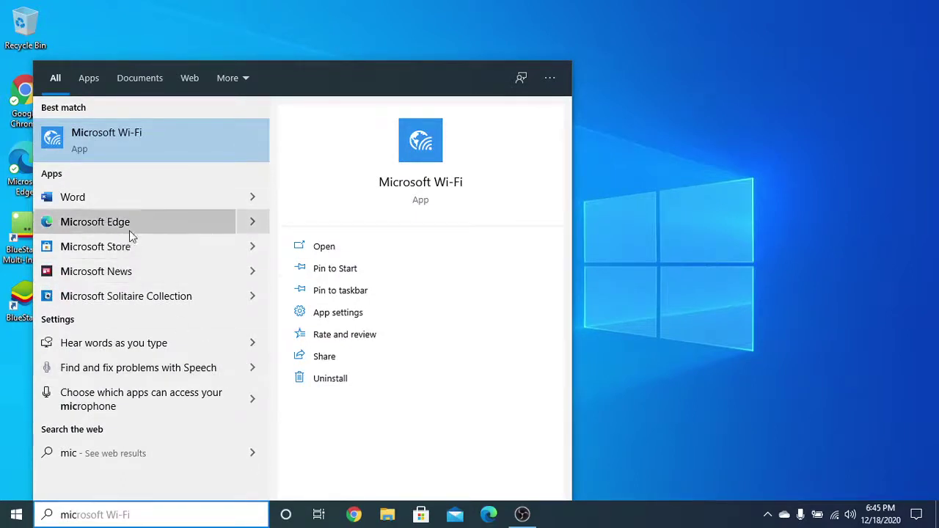
pyautogui.click(97, 249)
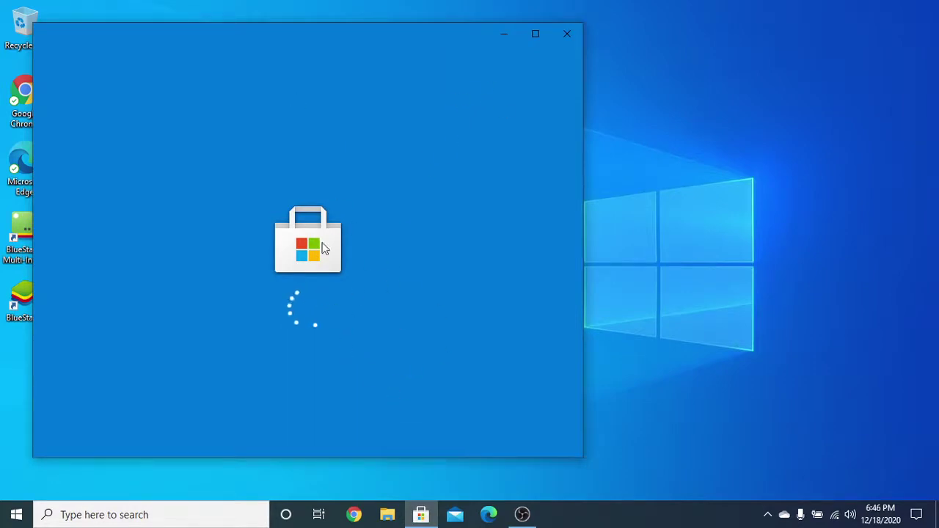
# Maximize the Store, search 'pic', and get and install the free Pic Collage app
pyautogui.click(535, 35)
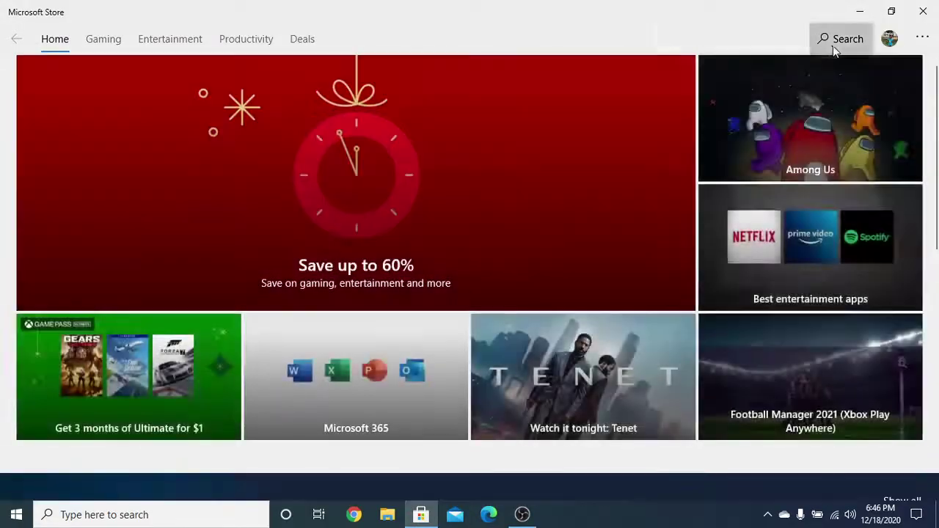
pyautogui.click(832, 42)
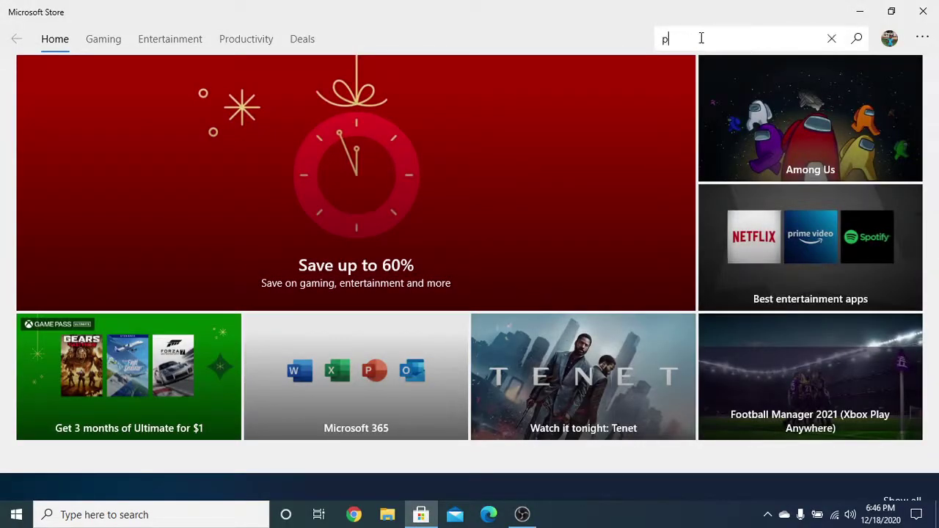
pyautogui.write('pic')
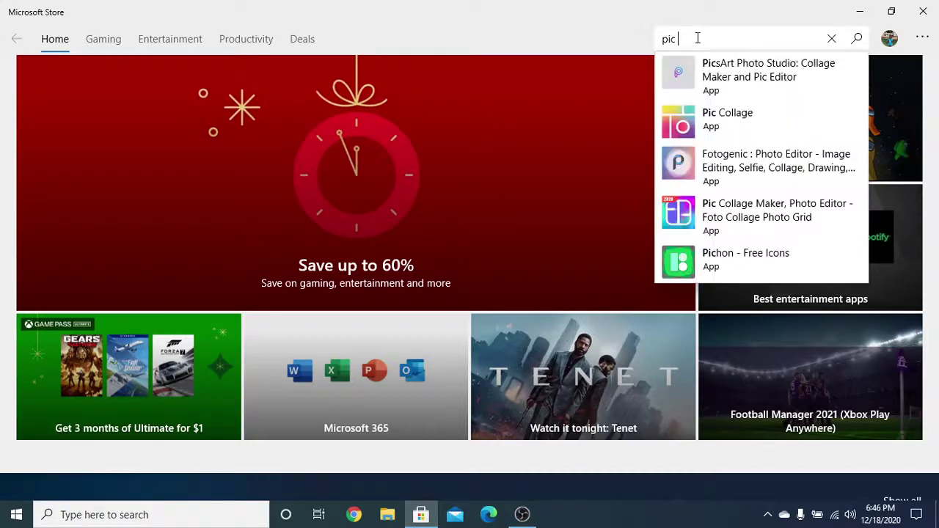
pyautogui.click(790, 125)
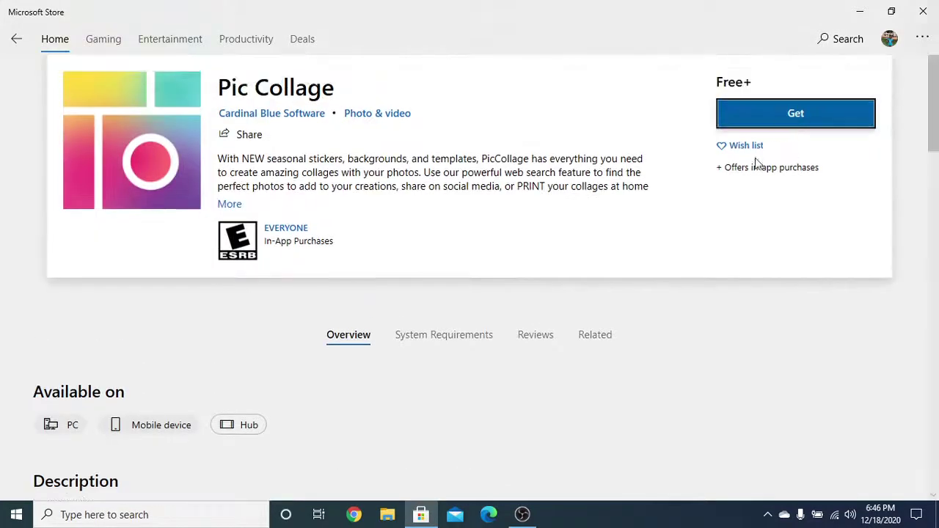
pyautogui.click(781, 114)
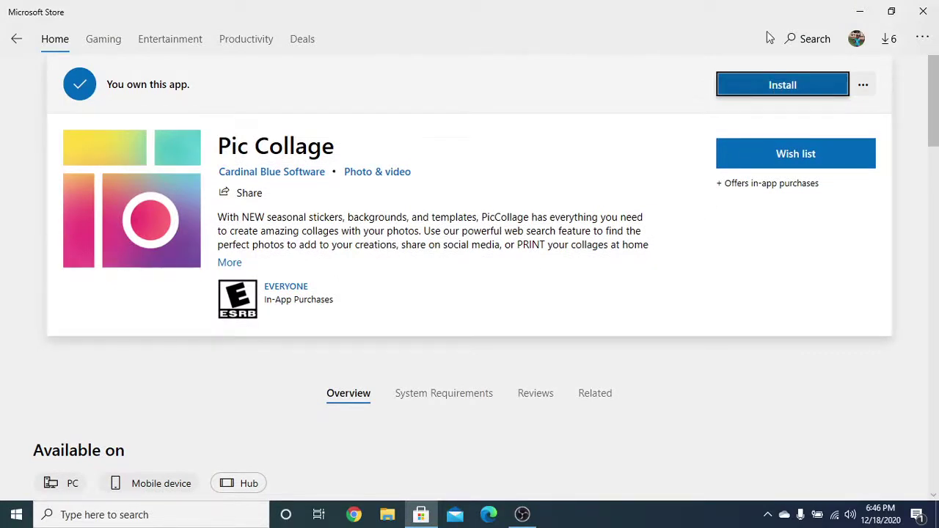
pyautogui.click(764, 75)
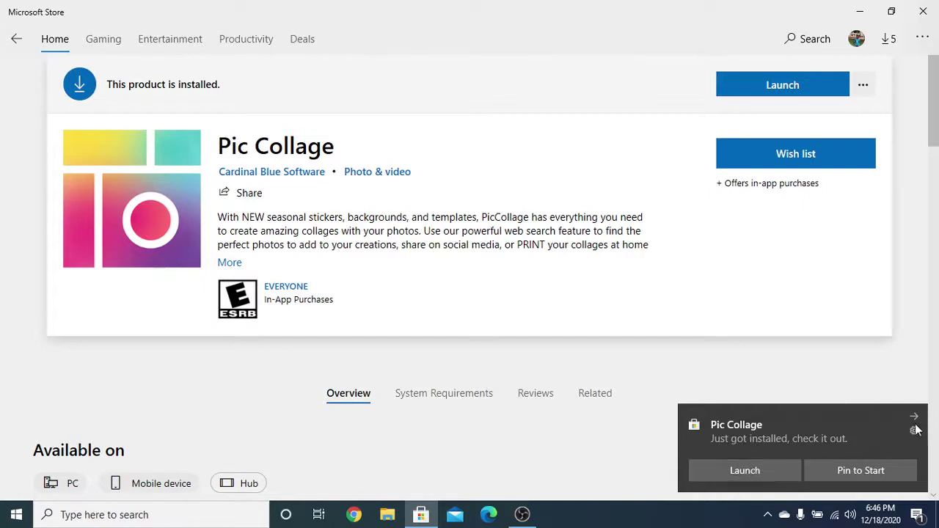
# Launch Pic Collage from the install notice and create a new blank collage
pyautogui.click(734, 462)
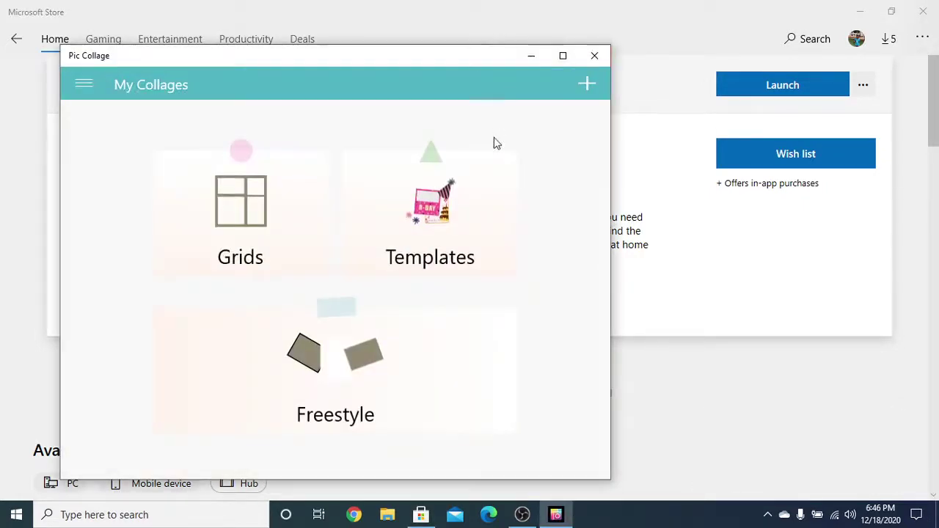
pyautogui.click(572, 92)
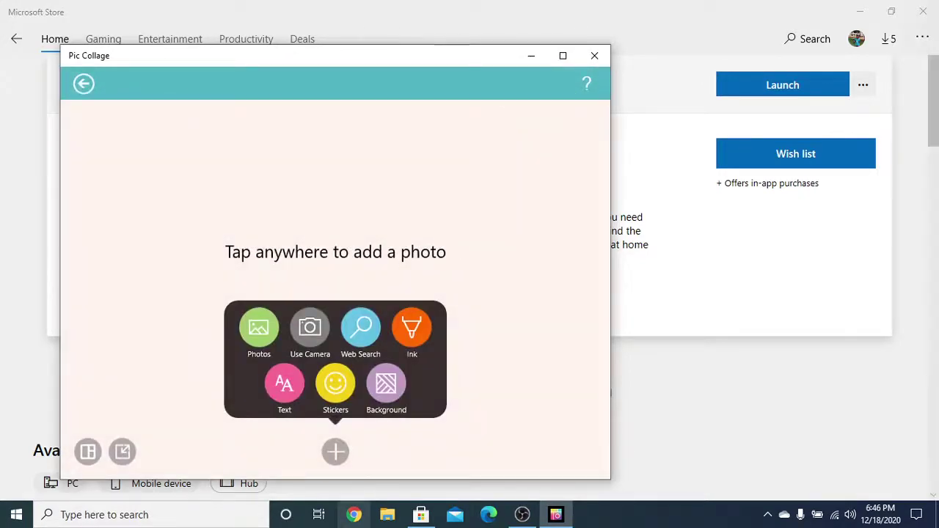
pyautogui.click(354, 514)
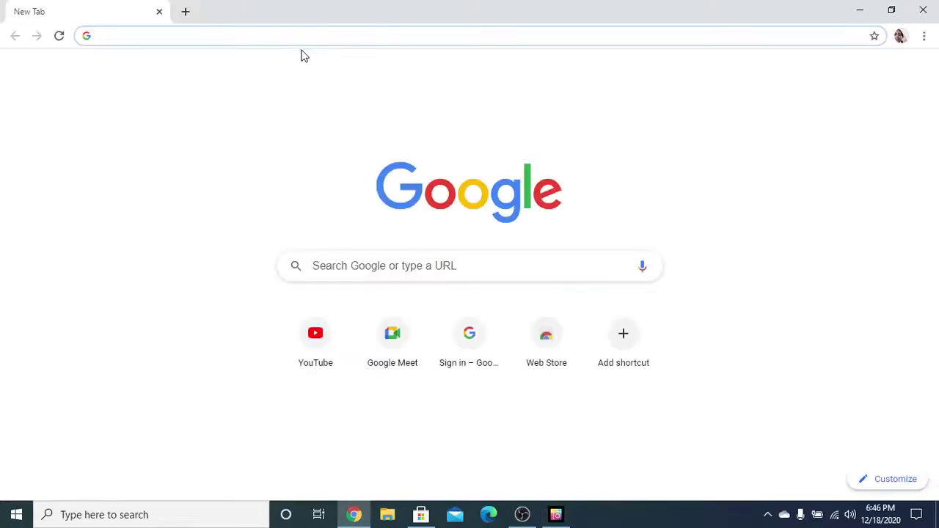
# Run a Google web search for 'flowers' in Chrome
pyautogui.write('i')
pyautogui.press('BackSpace')
pyautogui.write('flowers')
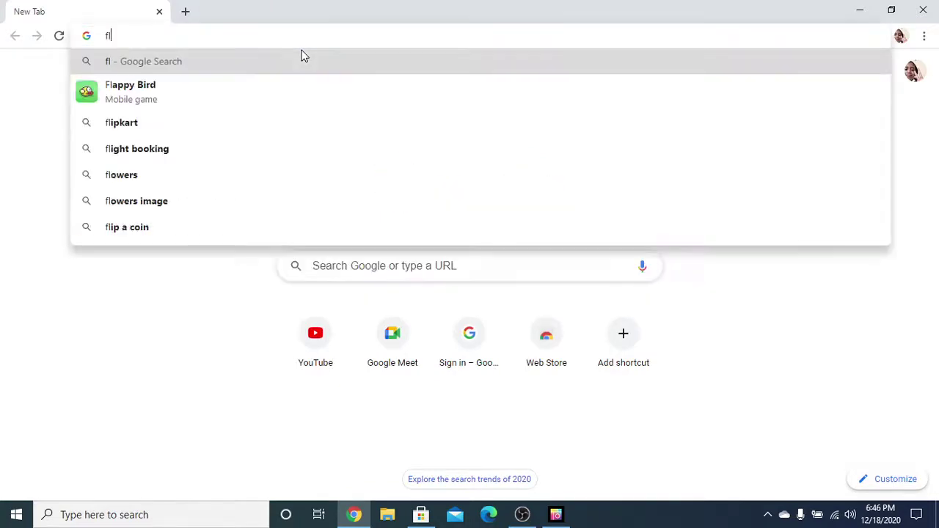
pyautogui.press('Return')
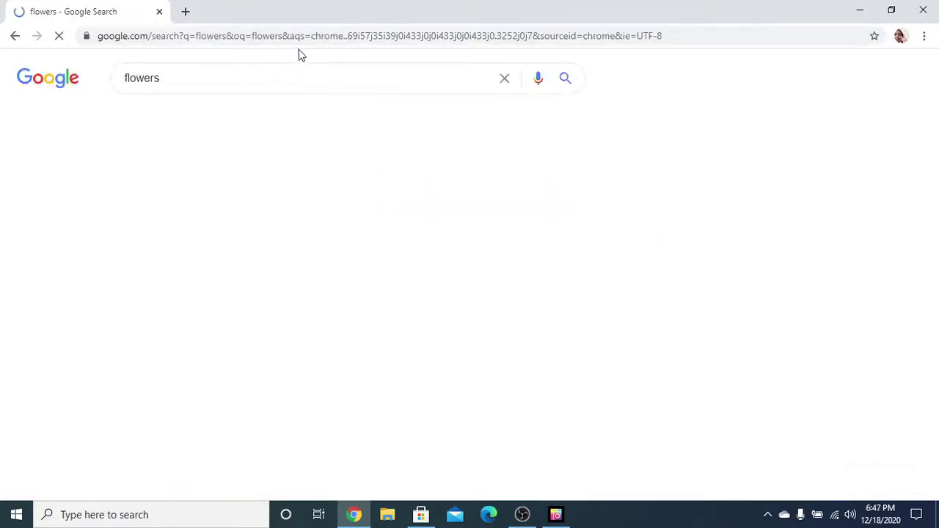
# Sign out of the Google account, block location access, and switch to Images results
pyautogui.click(899, 36)
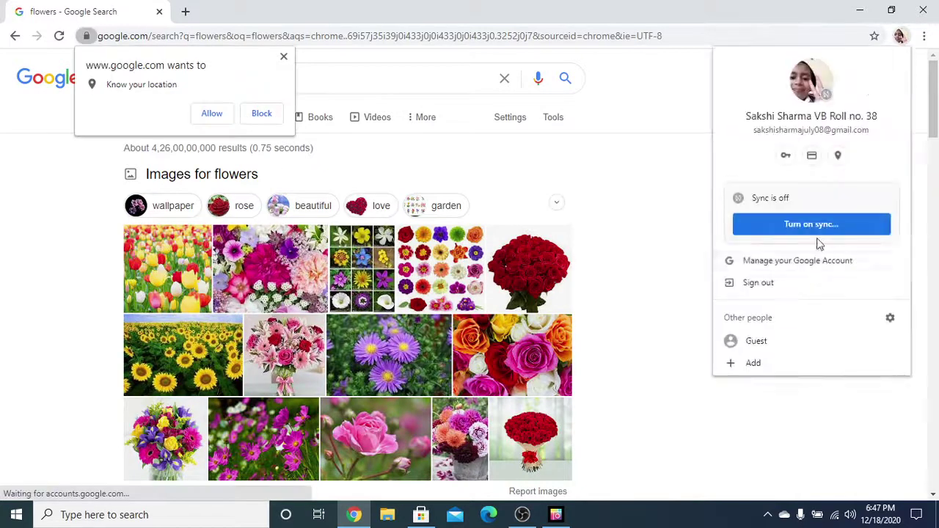
pyautogui.click(757, 283)
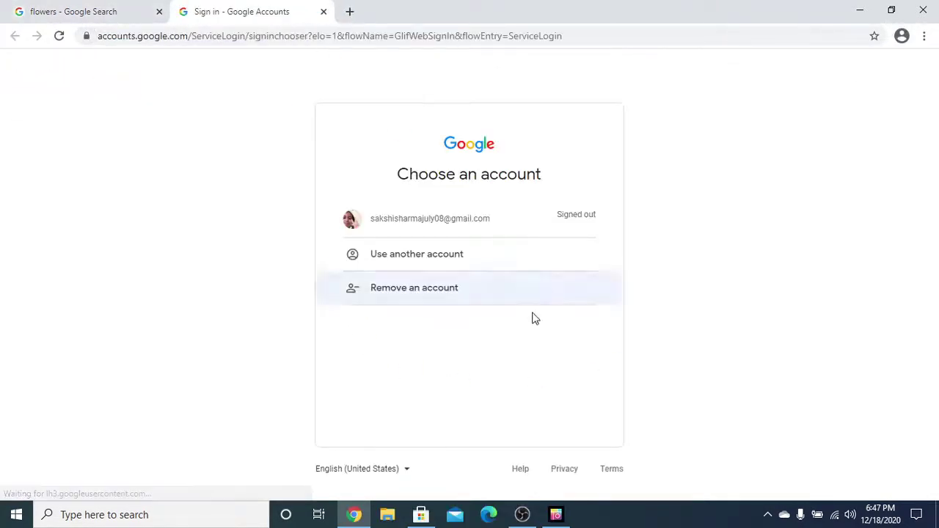
pyautogui.middleClick(301, 6)
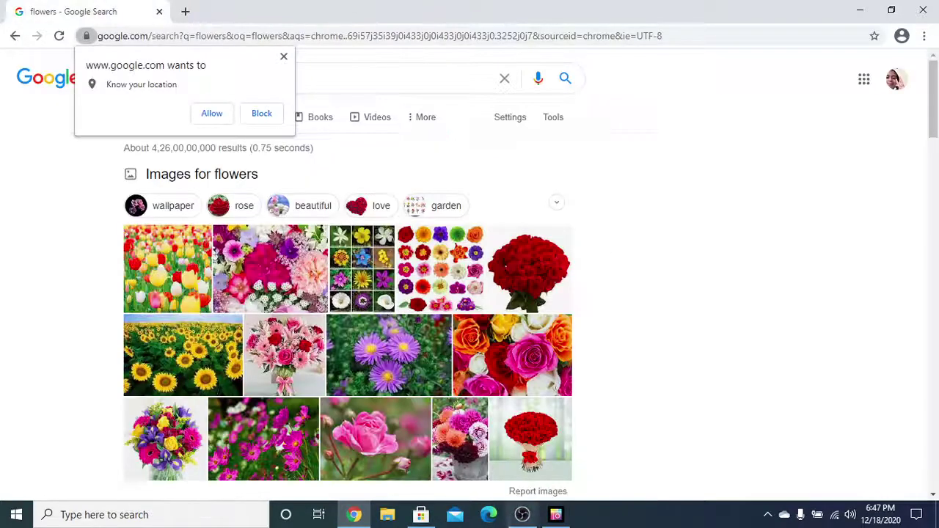
pyautogui.click(261, 113)
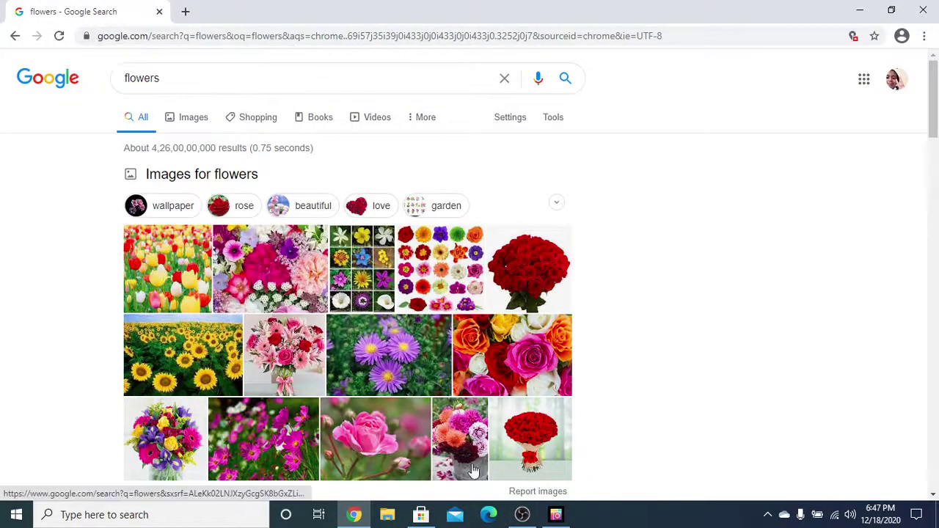
pyautogui.click(189, 119)
pyautogui.scroll(-1, 470, 293)
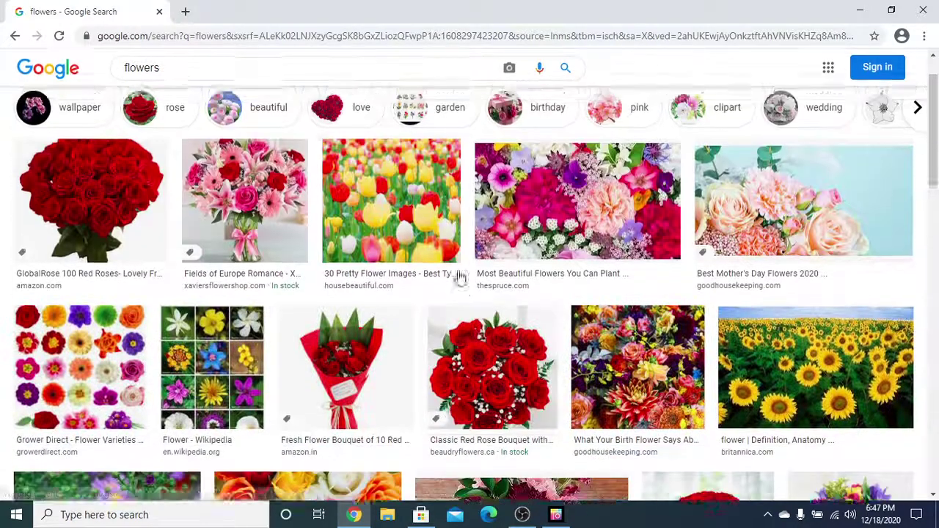
pyautogui.scroll(1, 460, 278)
# Save the pink flower bouquet image to the Downloads folder
pyautogui.click(238, 244)
pyautogui.rightClick(723, 260)
pyautogui.click(745, 402)
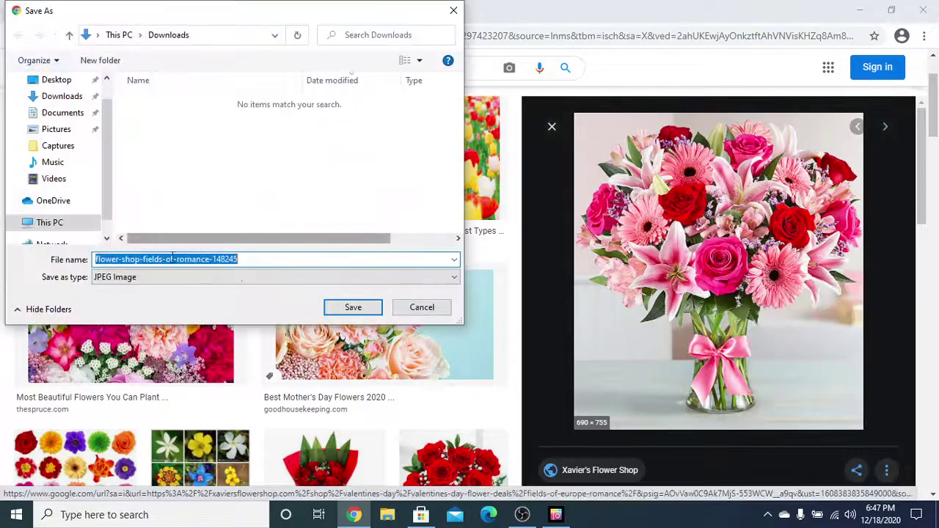
pyautogui.click(60, 81)
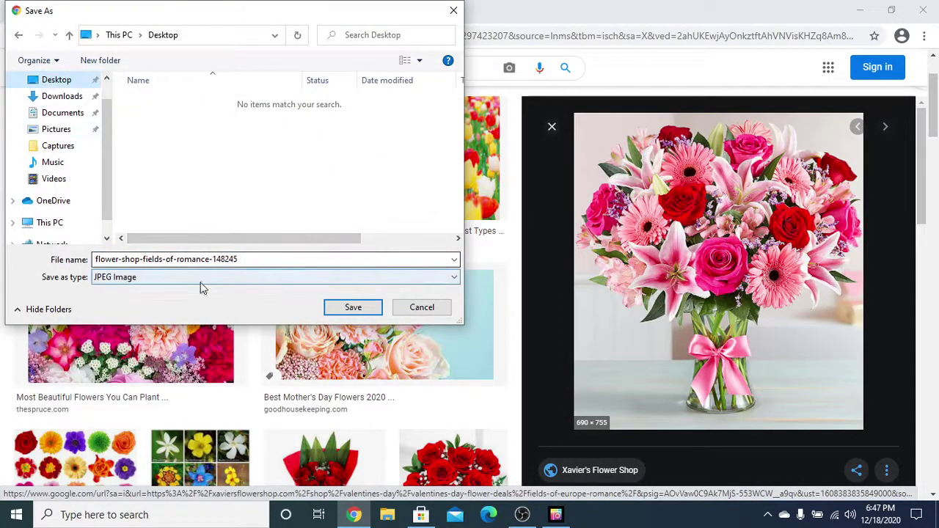
pyautogui.scroll(1, 73, 176)
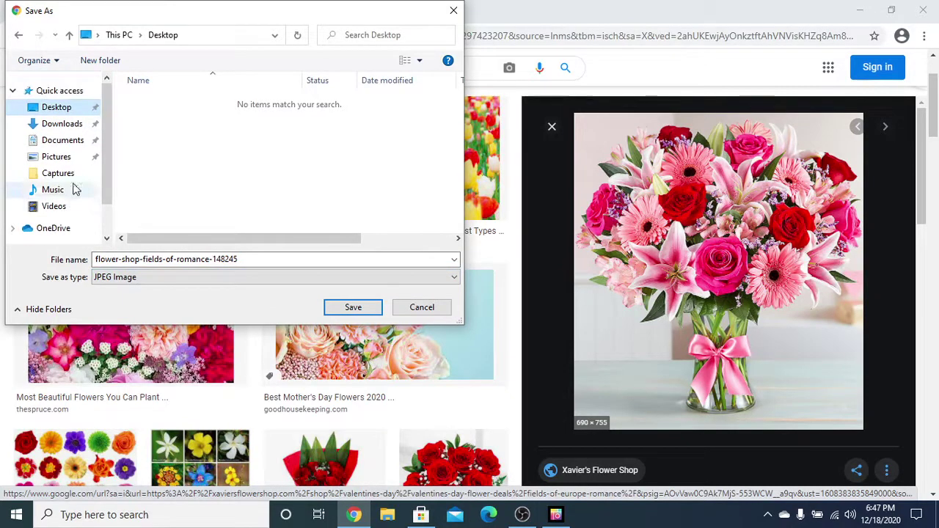
pyautogui.click(63, 124)
pyautogui.click(359, 312)
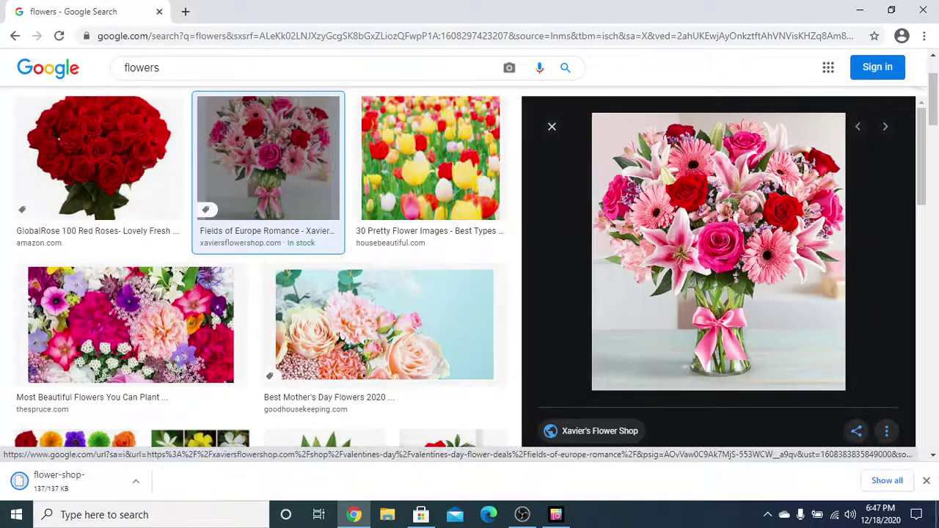
pyautogui.click(924, 481)
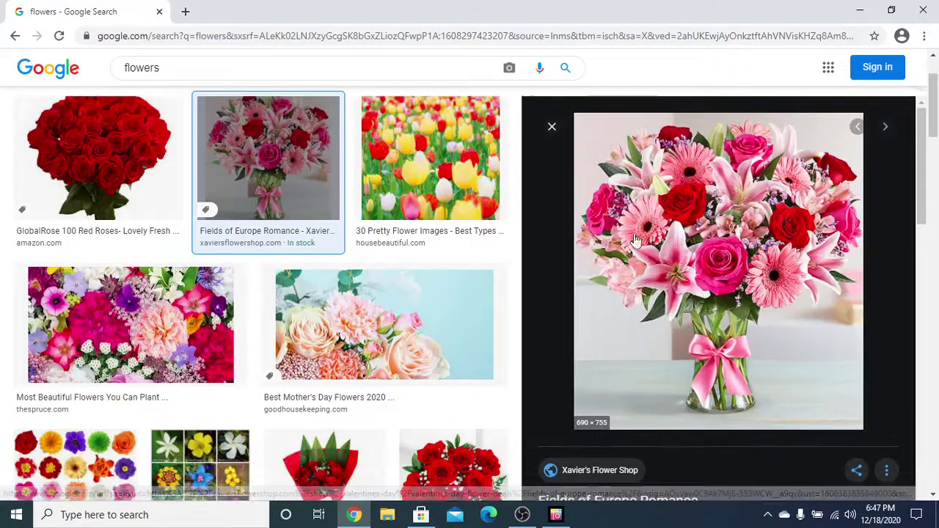
pyautogui.click(552, 126)
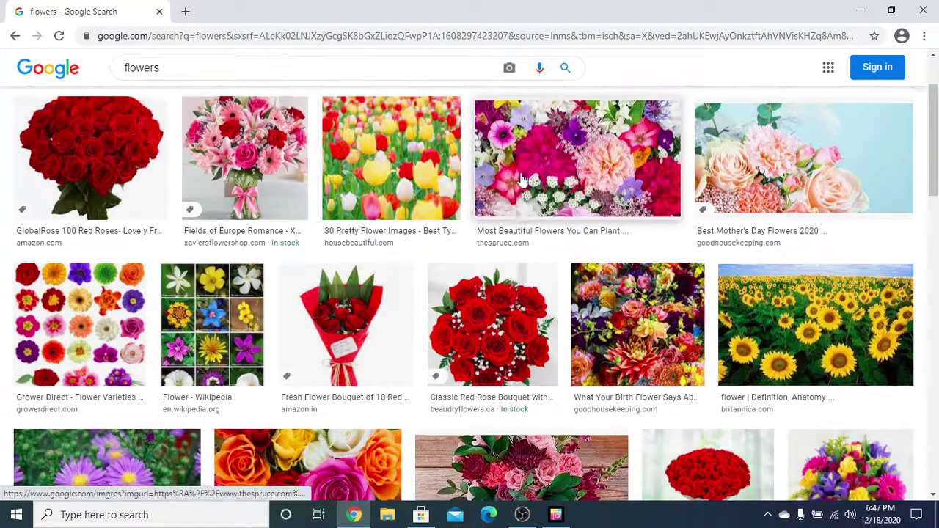
# Save the colourful mixed flowers image to Downloads
pyautogui.click(523, 179)
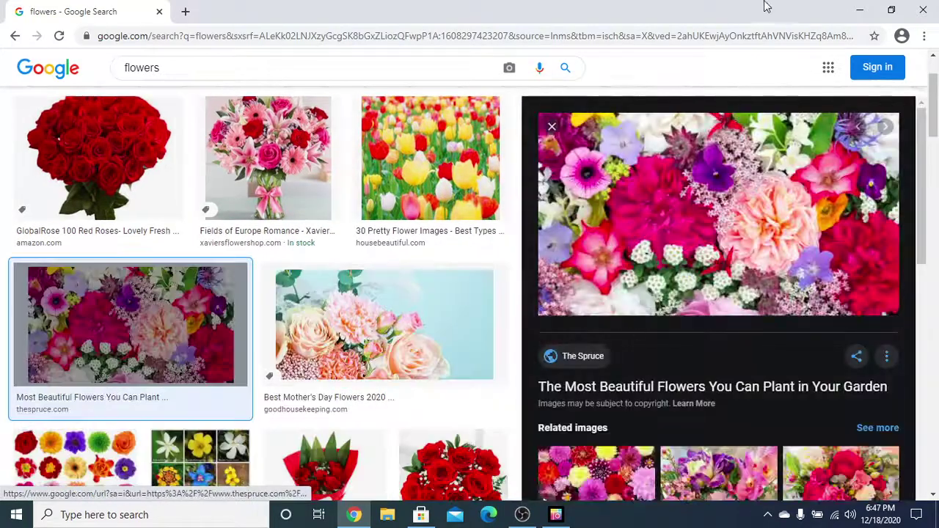
pyautogui.rightClick(639, 195)
pyautogui.click(664, 319)
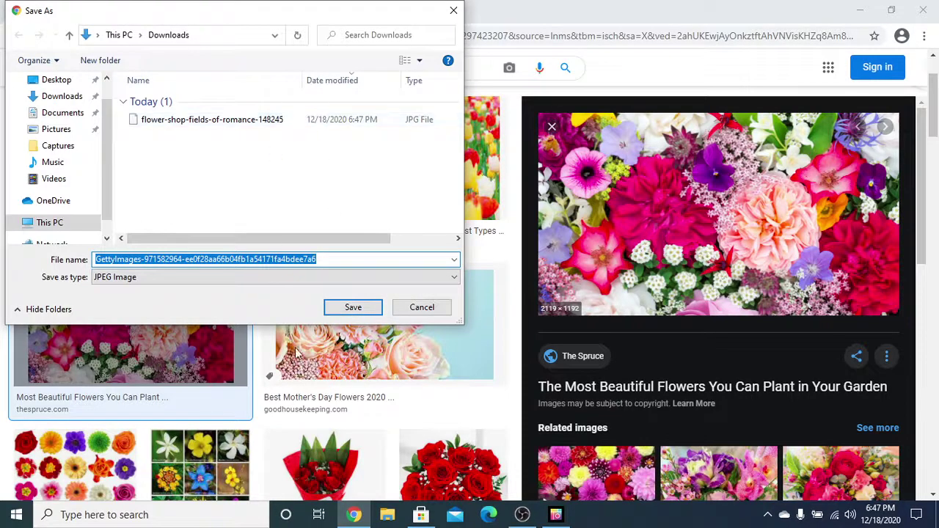
pyautogui.click(238, 278)
pyautogui.click(239, 290)
pyautogui.click(339, 307)
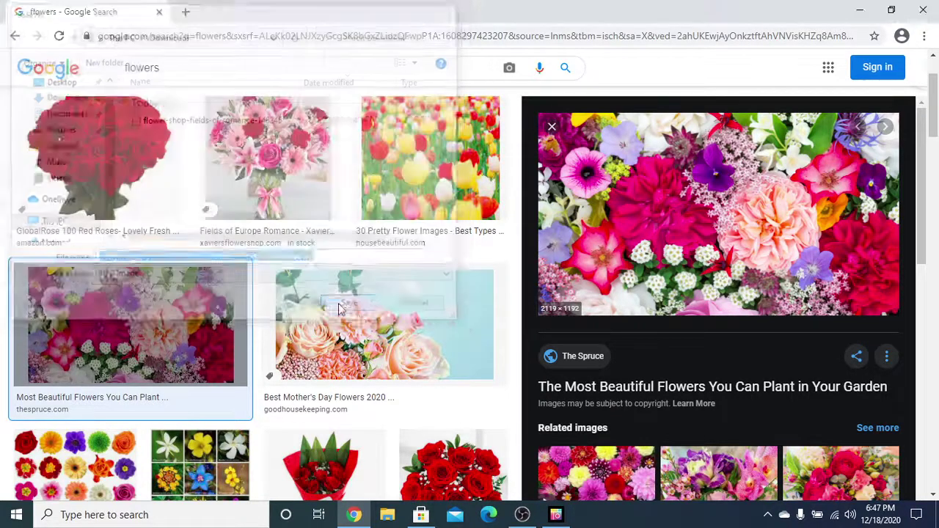
pyautogui.click(926, 482)
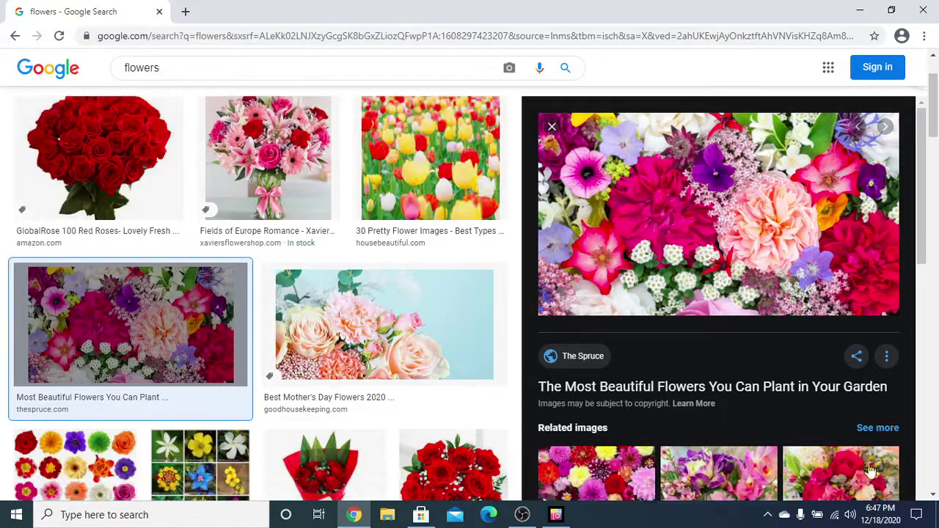
# Save the red roses image from vox.com as 'rose'
pyautogui.scroll(-10, 350, 314)
pyautogui.click(349, 314)
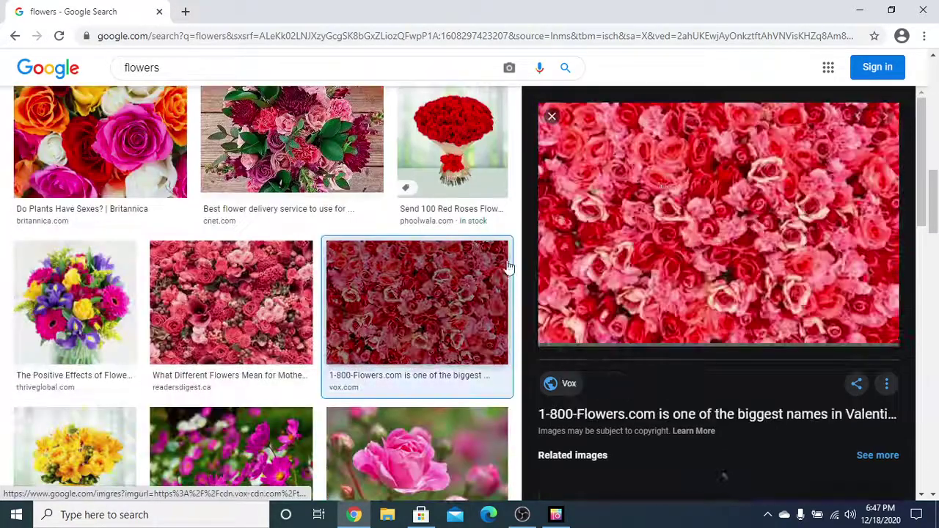
pyautogui.rightClick(670, 175)
pyautogui.click(682, 314)
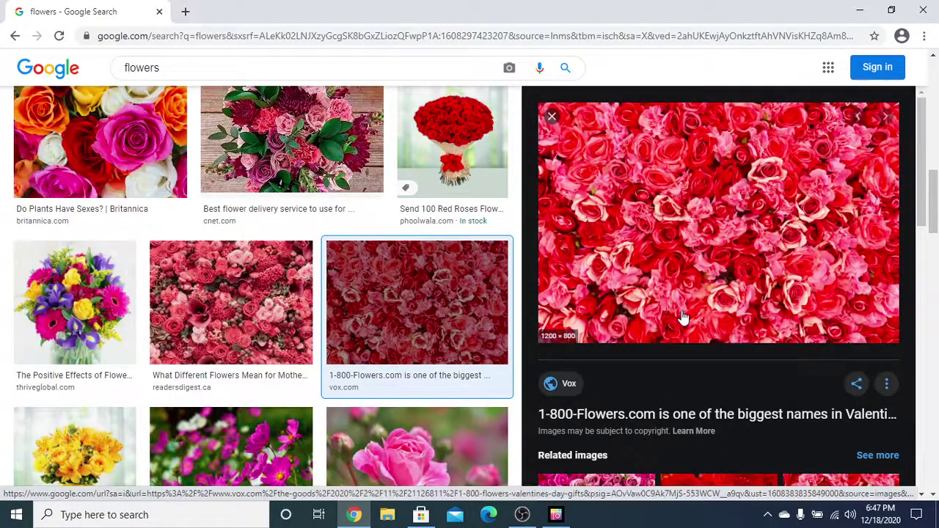
pyautogui.rightClick(601, 156)
pyautogui.click(625, 281)
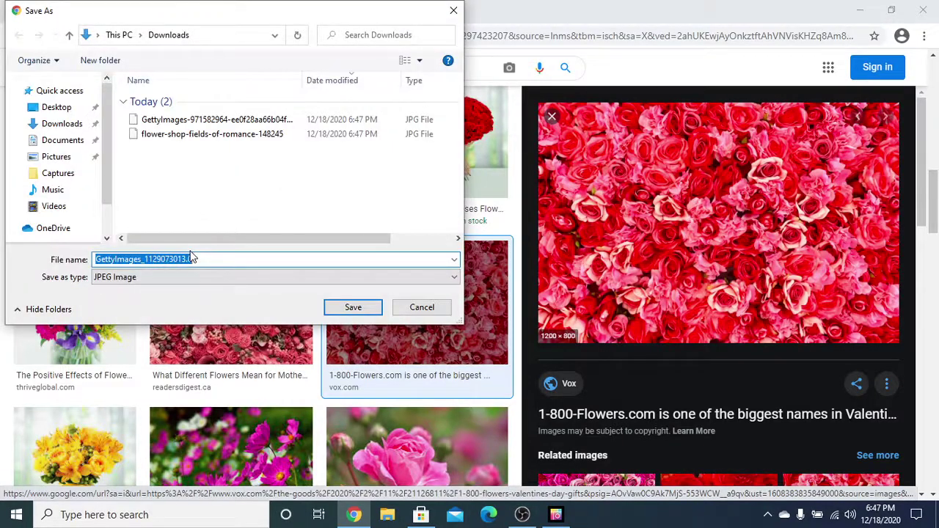
pyautogui.write('rose')
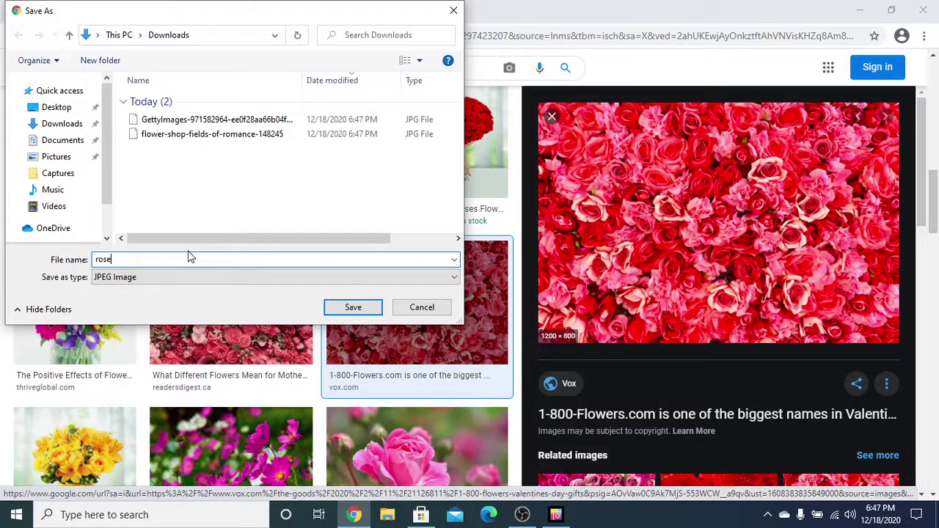
pyautogui.press('Return')
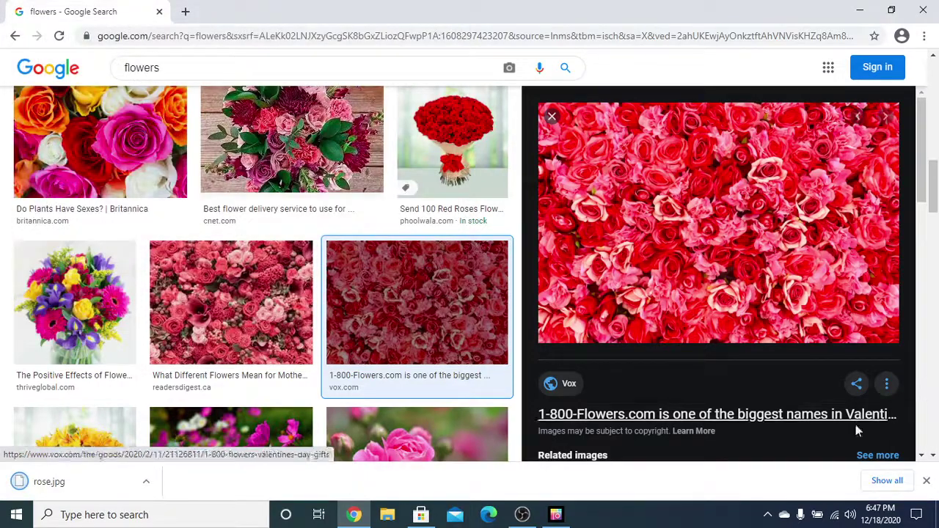
pyautogui.click(925, 480)
# Save the pink rose image as 'pink flower'
pyautogui.scroll(-3, 359, 252)
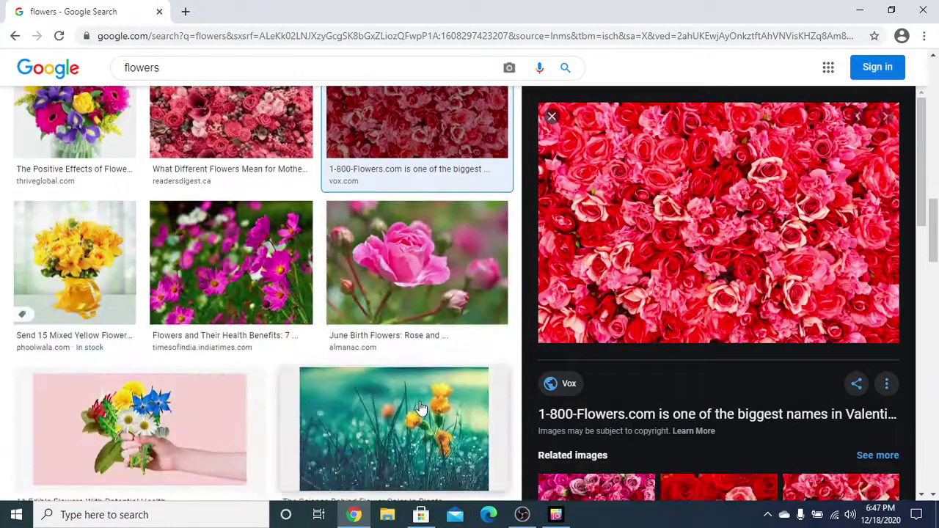
pyautogui.click(360, 252)
pyautogui.rightClick(624, 205)
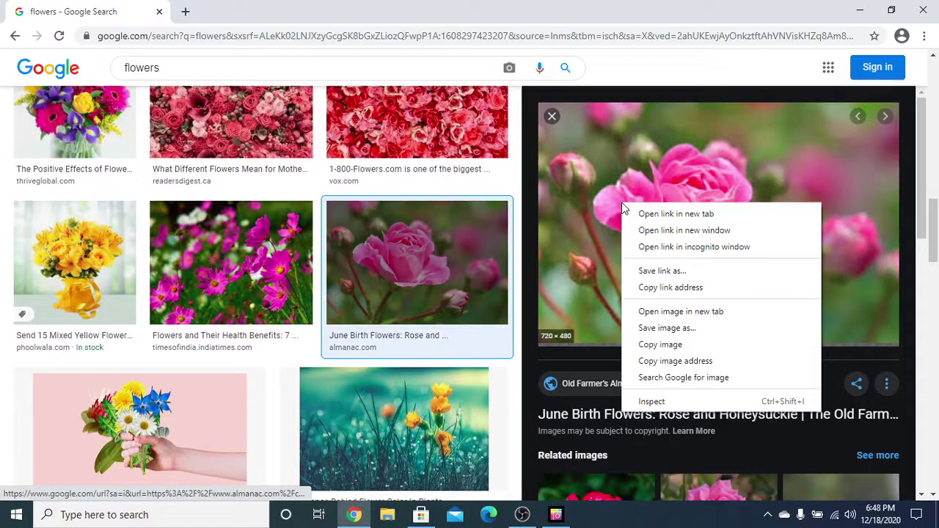
pyautogui.click(632, 329)
pyautogui.write('f')
pyautogui.press('BackSpace')
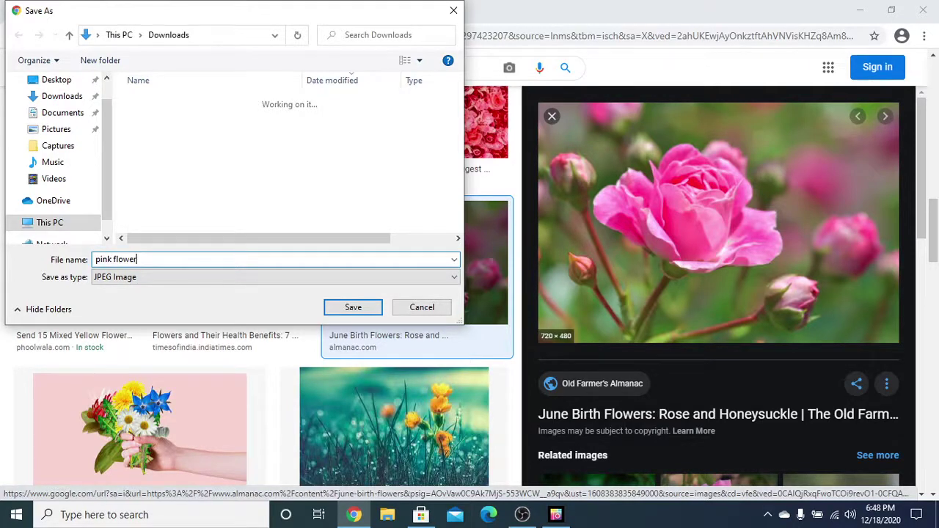
pyautogui.press('Return')
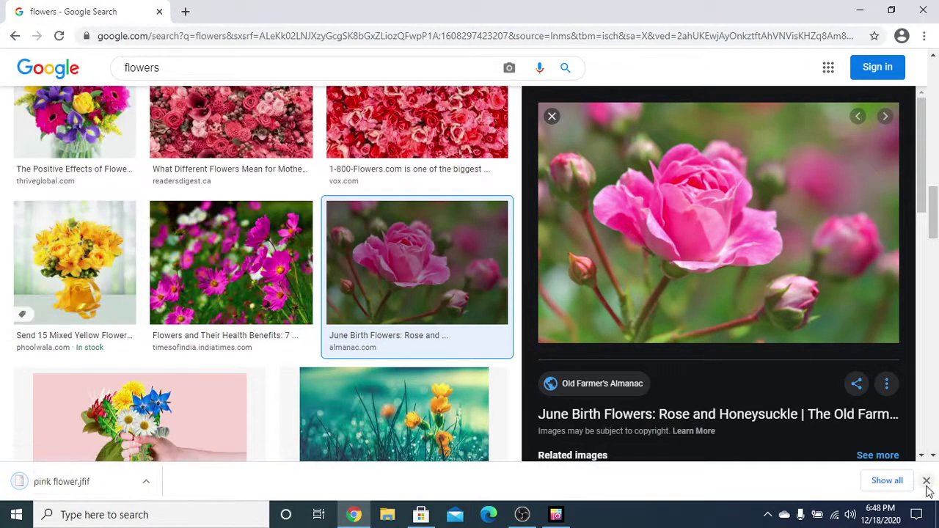
pyautogui.click(926, 480)
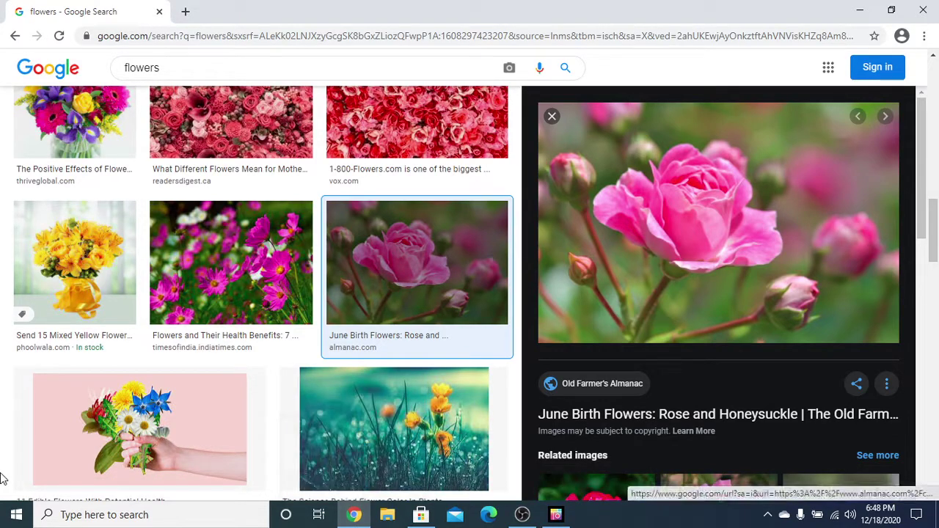
pyautogui.scroll(2, 1, 478)
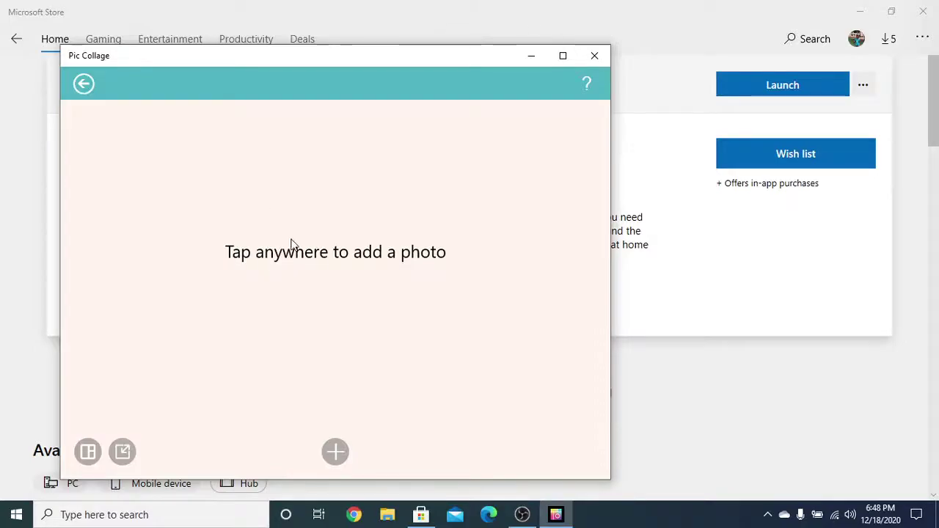
# Close Microsoft Store and bring up the collage's add-content choices, cancelling the photo picker
pyautogui.click(923, 12)
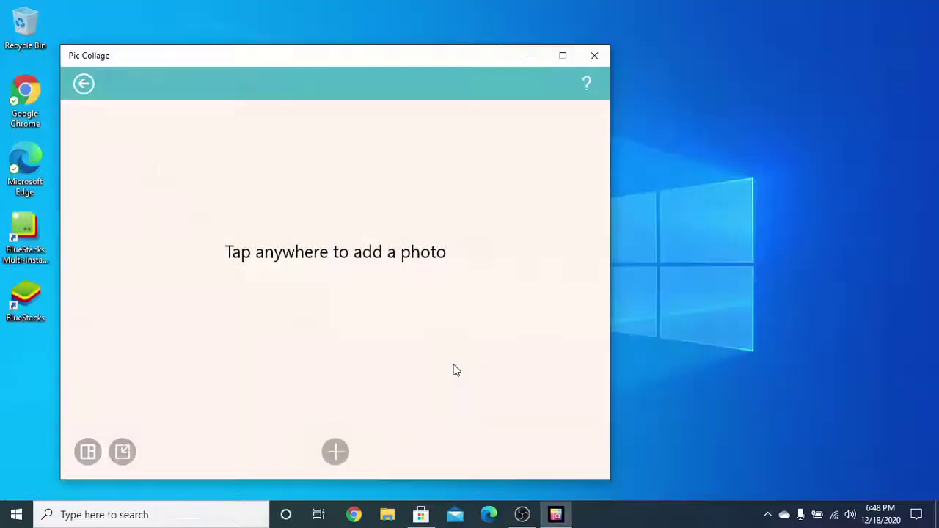
pyautogui.click(248, 231)
pyautogui.click(170, 262)
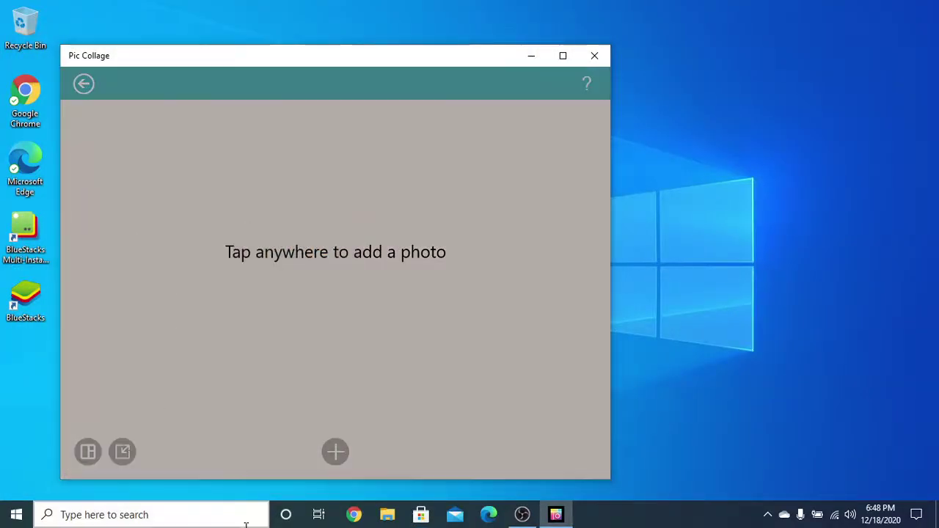
pyautogui.click(487, 354)
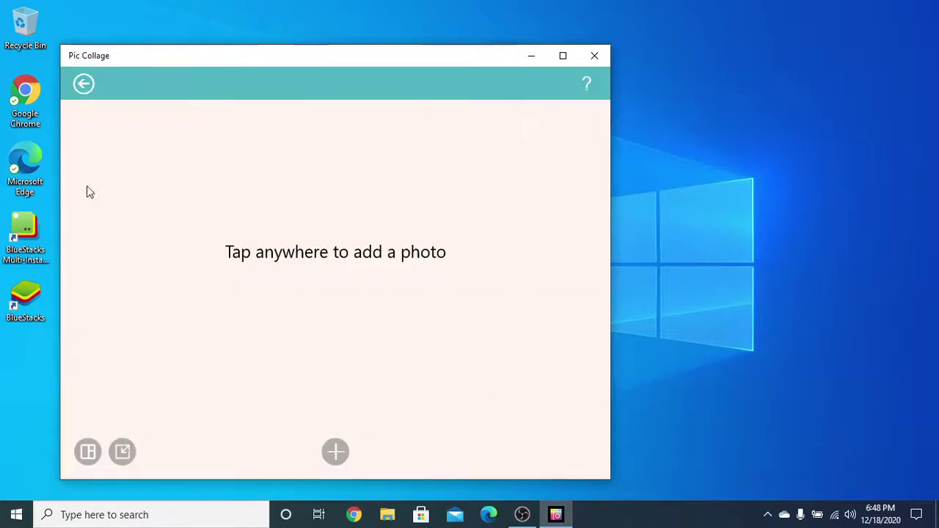
pyautogui.click(111, 184)
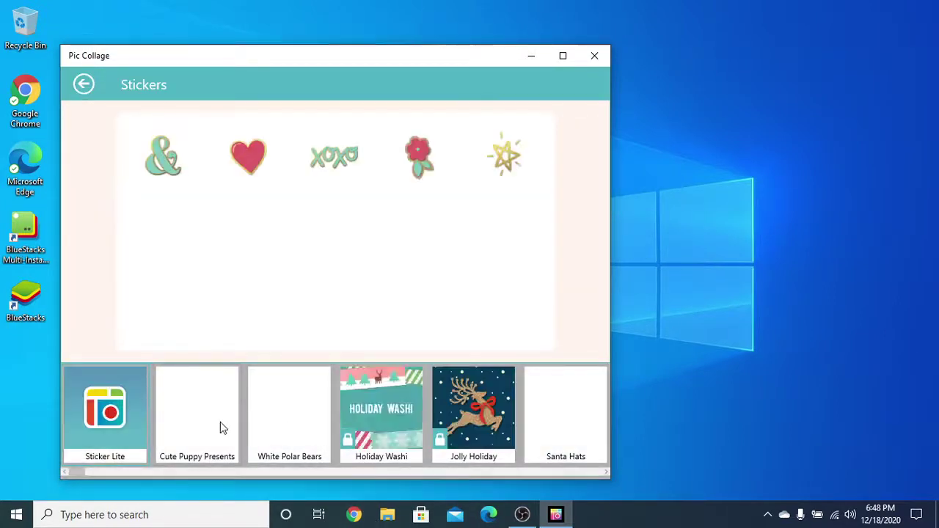
pyautogui.scroll(-5, 230, 365)
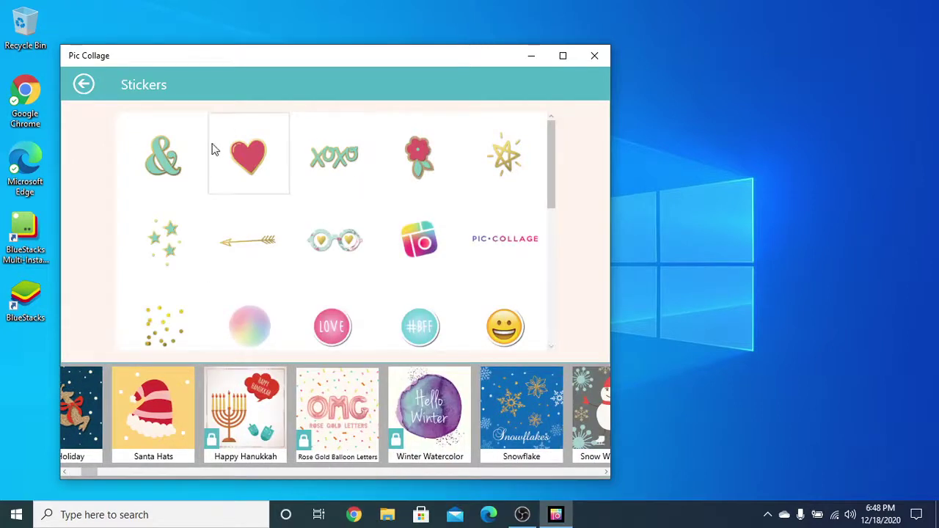
# Pick heart, LOVE, #BFF, smiley, PIC·COLLAGE, gold star and gold arrow stickers and place them
pyautogui.click(165, 167)
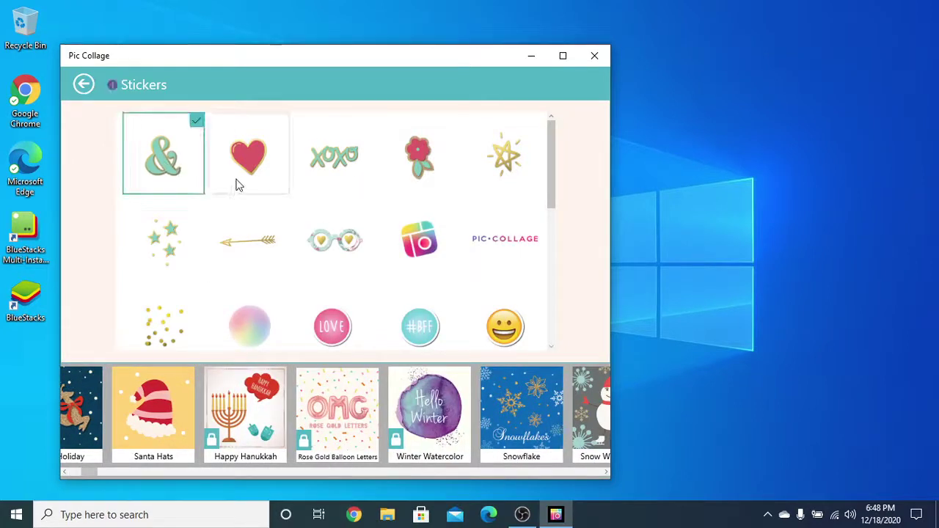
pyautogui.click(258, 171)
pyautogui.click(341, 336)
pyautogui.click(422, 336)
pyautogui.click(474, 332)
pyautogui.click(474, 212)
pyautogui.click(466, 172)
pyautogui.click(247, 253)
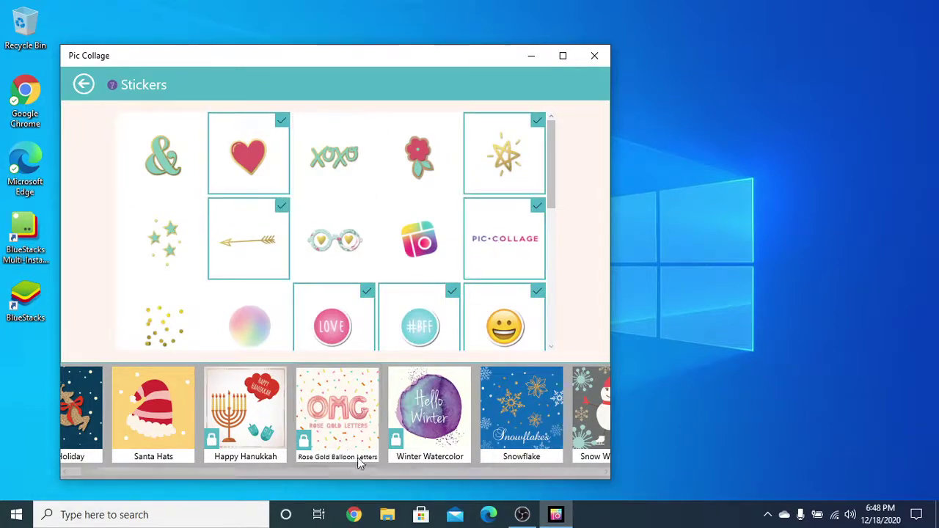
pyautogui.click(80, 88)
# Reposition the gold star, gold arrow and PIC·COLLAGE stickers, straightening PIC·COLLAGE horizontally
pyautogui.moveTo(317, 204)
pyautogui.mouseDown()
pyautogui.moveTo(325, 195)
pyautogui.moveTo(307, 194)
pyautogui.mouseUp()
pyautogui.moveTo(360, 444); pyautogui.dragTo(358, 413)
pyautogui.moveTo(293, 315); pyautogui.dragTo(256, 286)
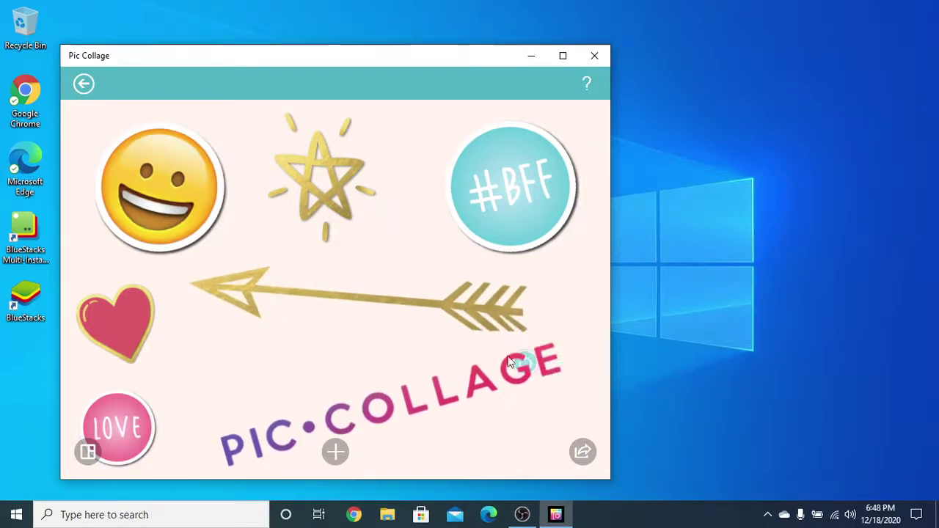
pyautogui.moveTo(325, 434); pyautogui.dragTo(334, 424)
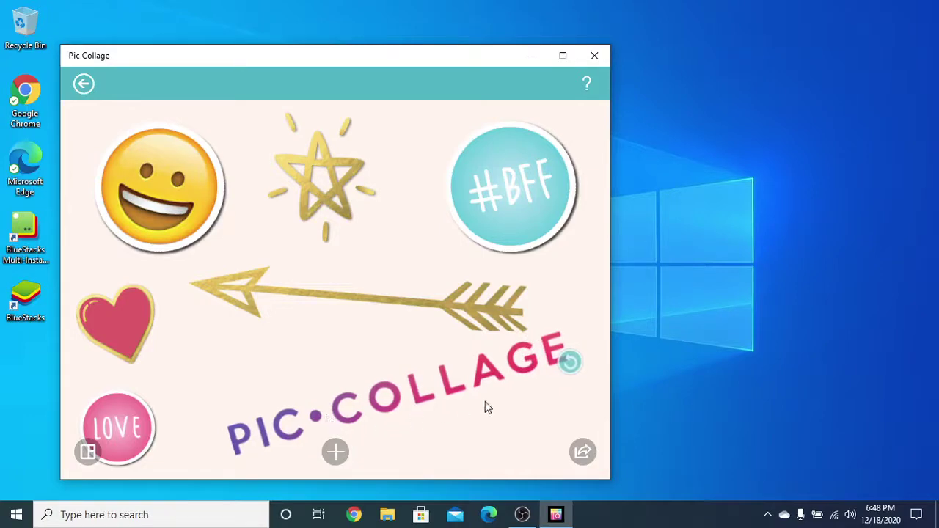
pyautogui.moveTo(569, 374); pyautogui.dragTo(552, 416)
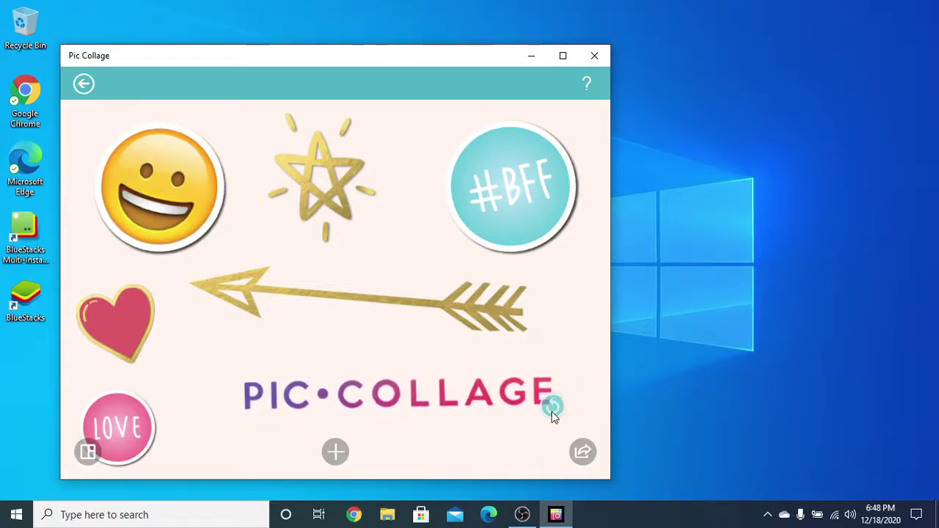
# Move the LOVE sticker up-right, shrink it slightly, and bring up the add-content menu
pyautogui.moveTo(124, 412); pyautogui.dragTo(148, 415)
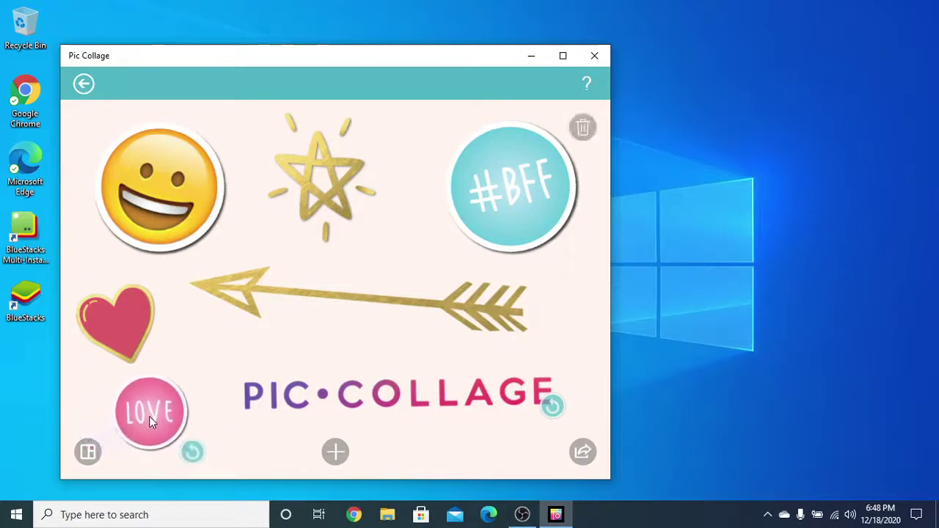
pyautogui.moveTo(189, 450); pyautogui.dragTo(184, 456)
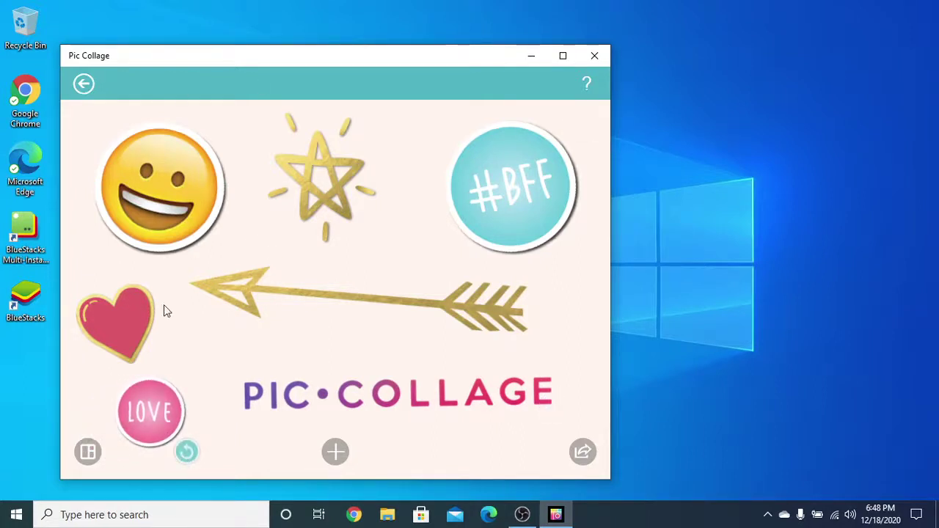
pyautogui.rightClick(223, 238)
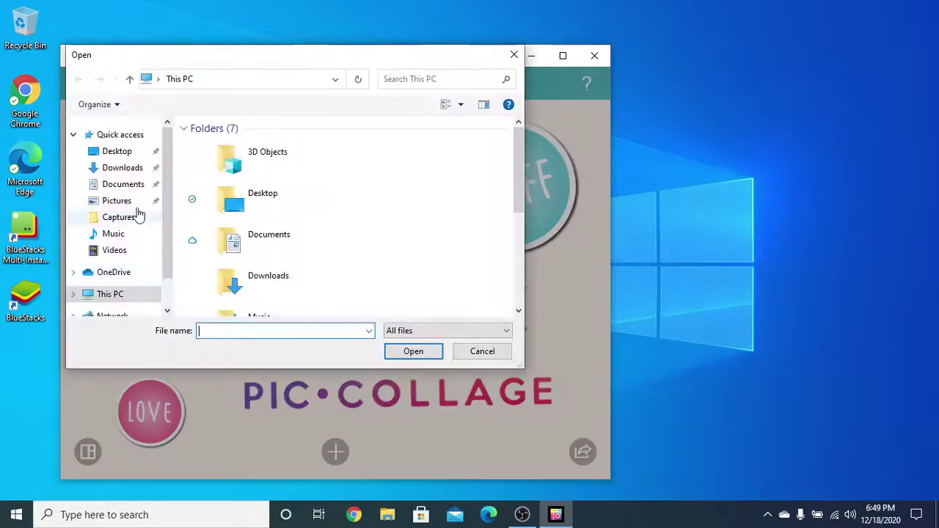
# From Downloads, select rose and two other flower photos and add them to the collage
pyautogui.click(122, 170)
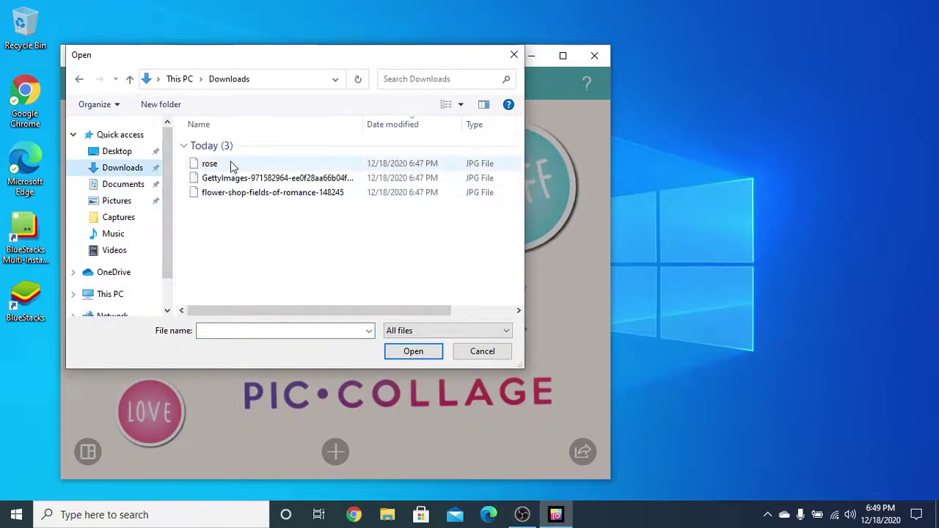
pyautogui.click(225, 170)
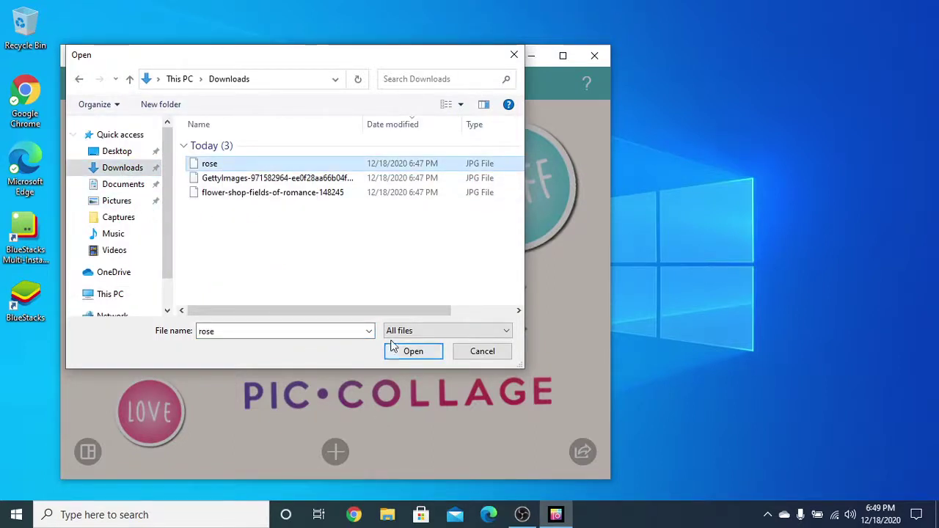
pyautogui.keyDown('ctrl'); pyautogui.click(262, 179); pyautogui.keyUp('ctrl')
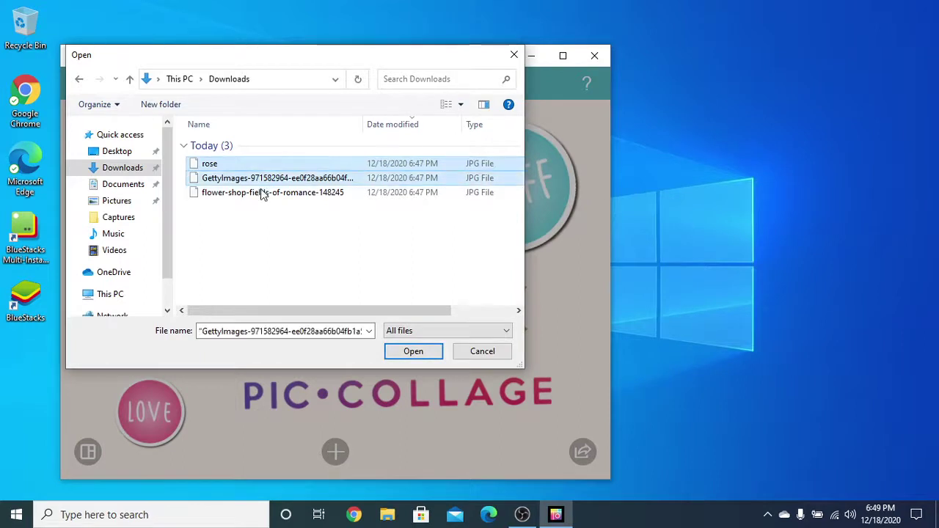
pyautogui.keyDown('ctrl'); pyautogui.click(264, 192); pyautogui.keyUp('ctrl')
pyautogui.click(396, 351)
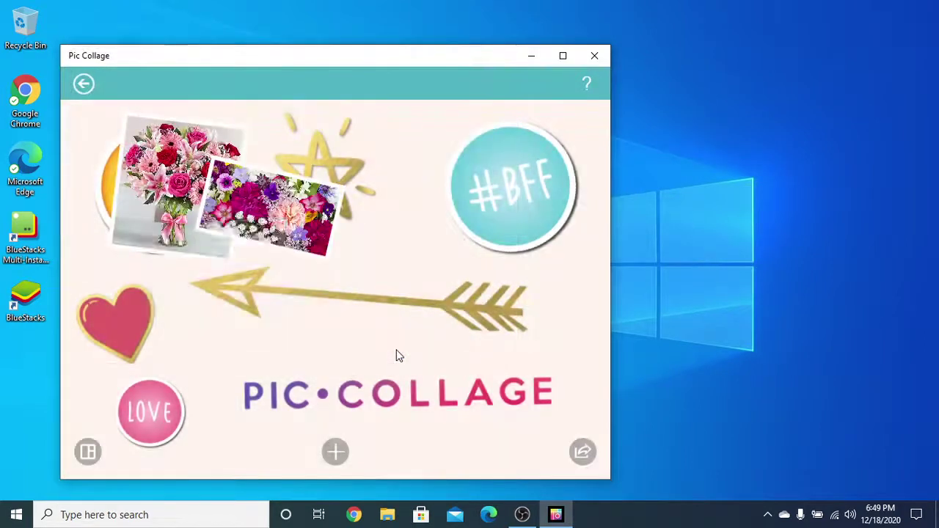
# Compare several grid layouts and settle on one tall photo left, two stacked right
pyautogui.click(86, 450)
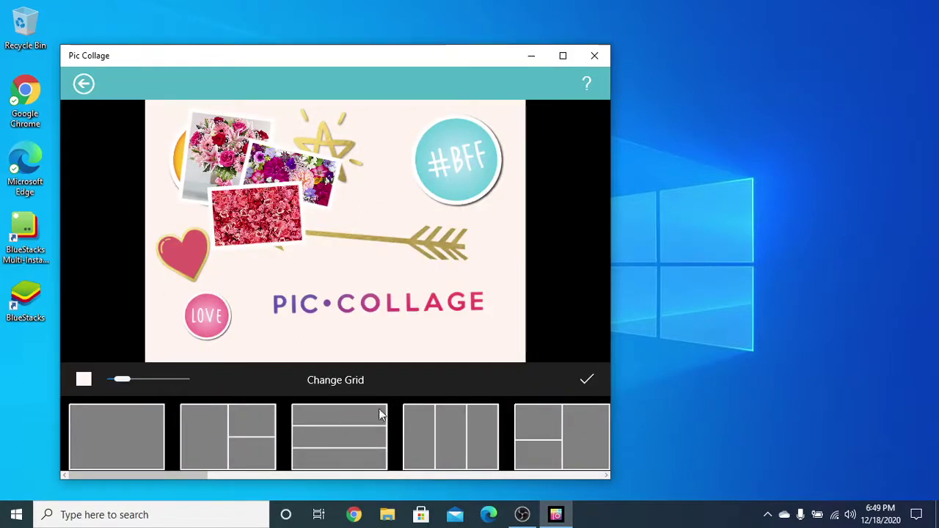
pyautogui.hscroll(5, 477, 429)
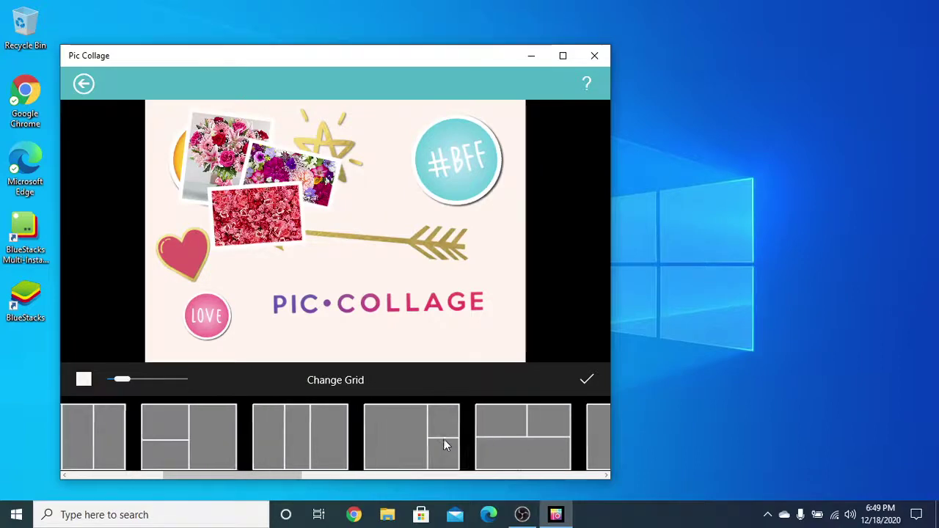
pyautogui.hscroll(5, 444, 440)
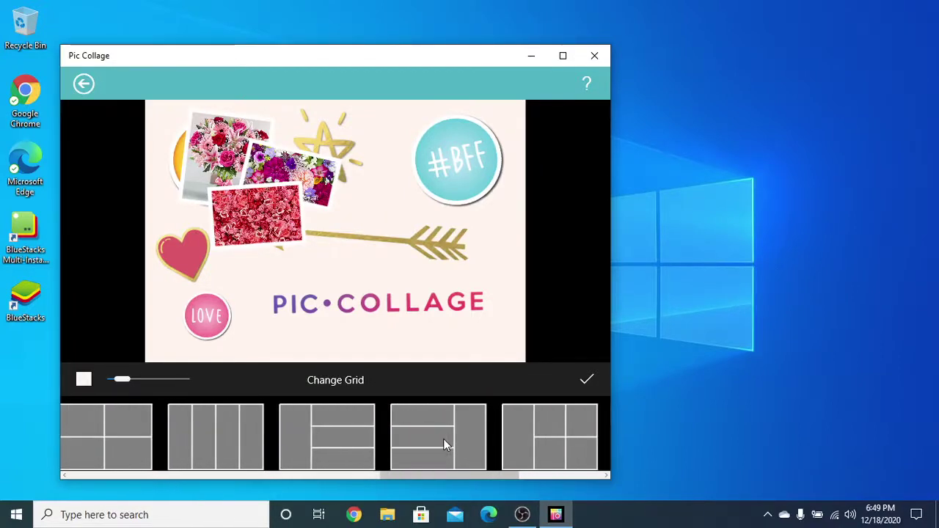
pyautogui.hscroll(-10, 443, 438)
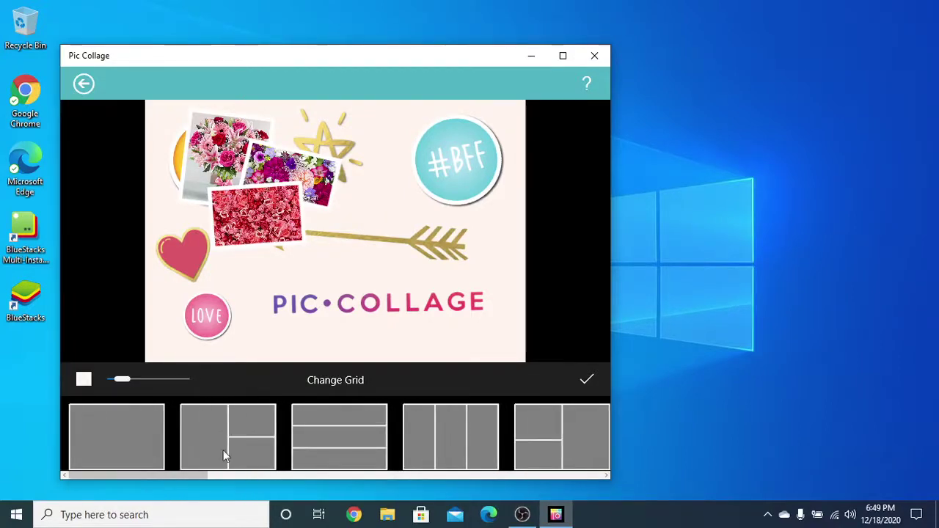
pyautogui.click(223, 437)
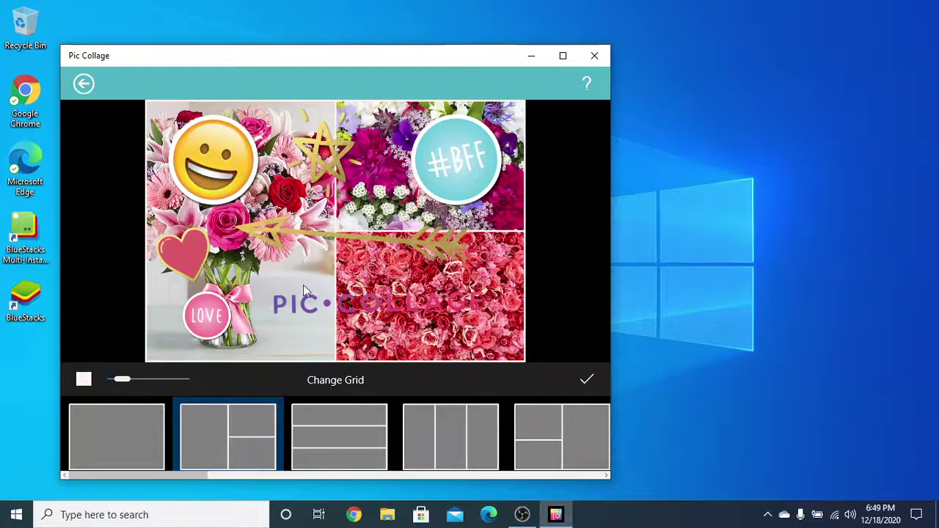
pyautogui.hscroll(3, 345, 449)
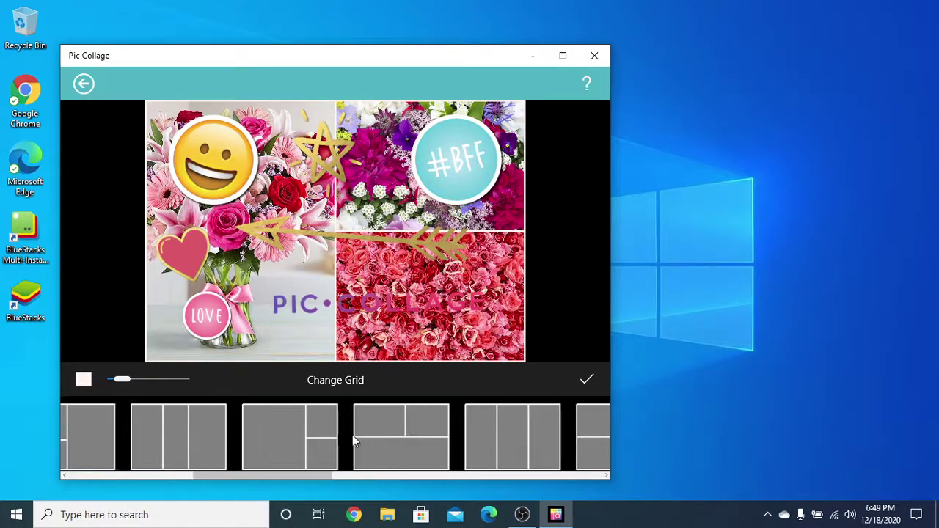
pyautogui.click(408, 438)
pyautogui.click(511, 443)
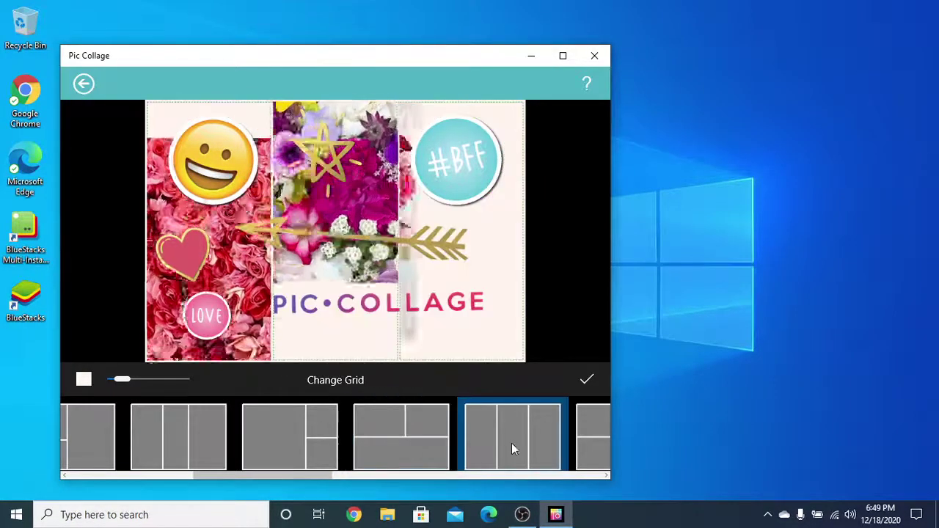
pyautogui.hscroll(2, 283, 419)
pyautogui.hscroll(-3, 285, 422)
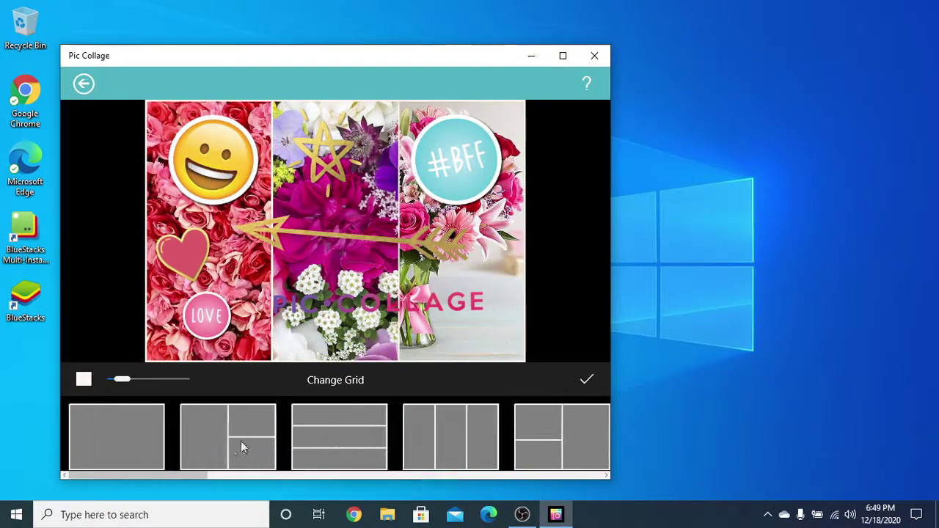
pyautogui.click(238, 437)
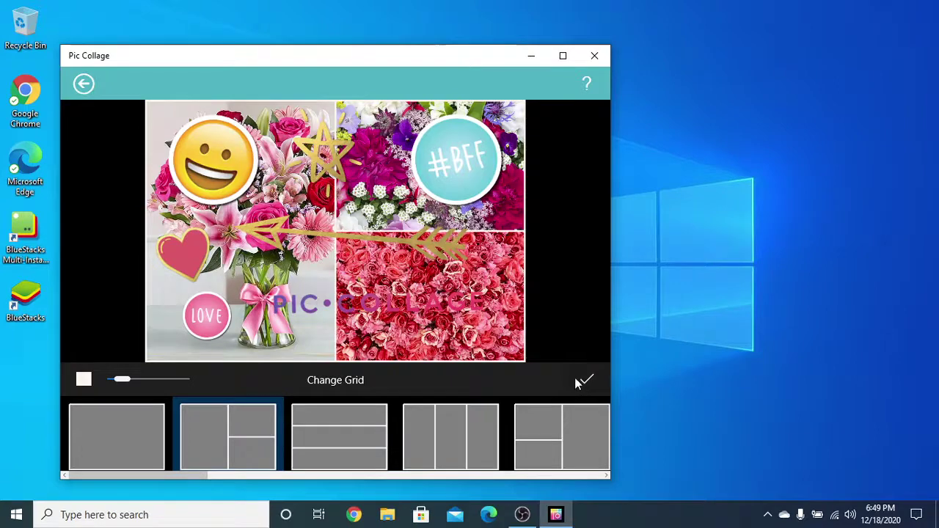
# Confirm the grid layout, then choose Save from the share options after a brief Chrome search
pyautogui.click(585, 380)
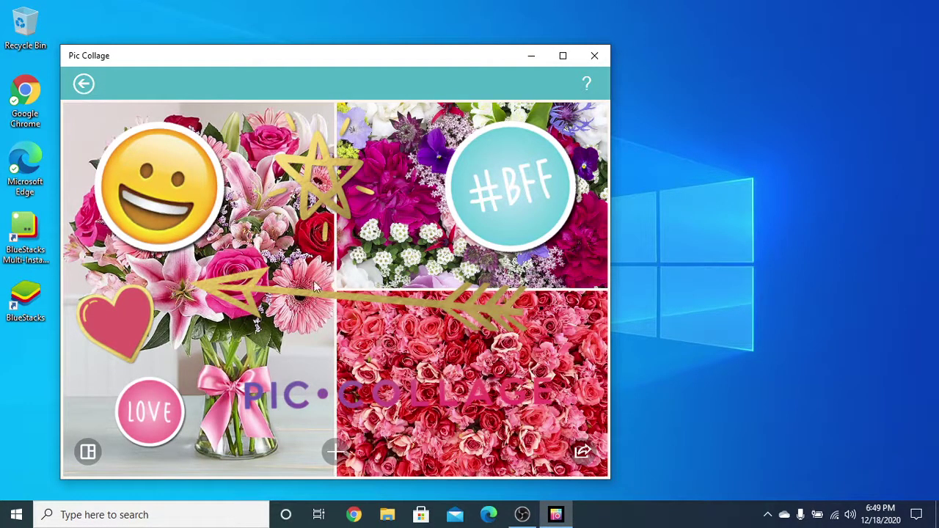
pyautogui.click(581, 452)
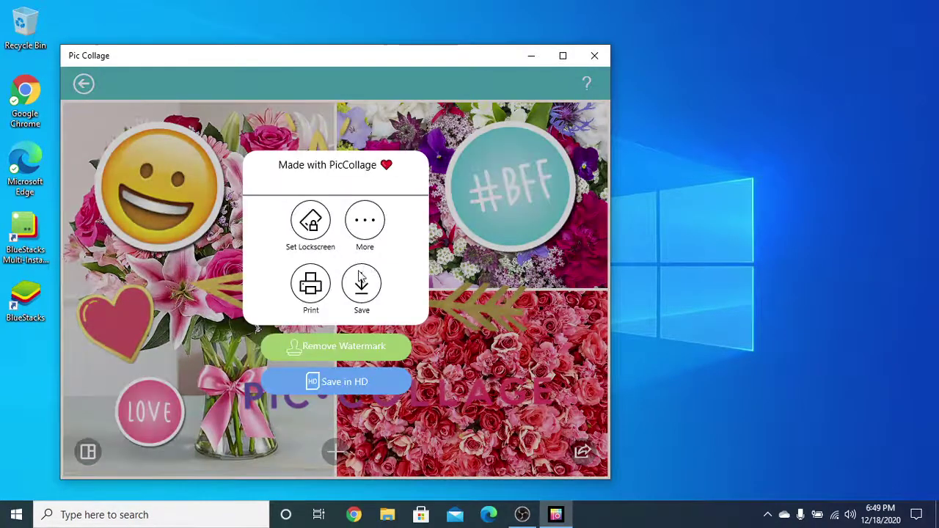
pyautogui.click(353, 514)
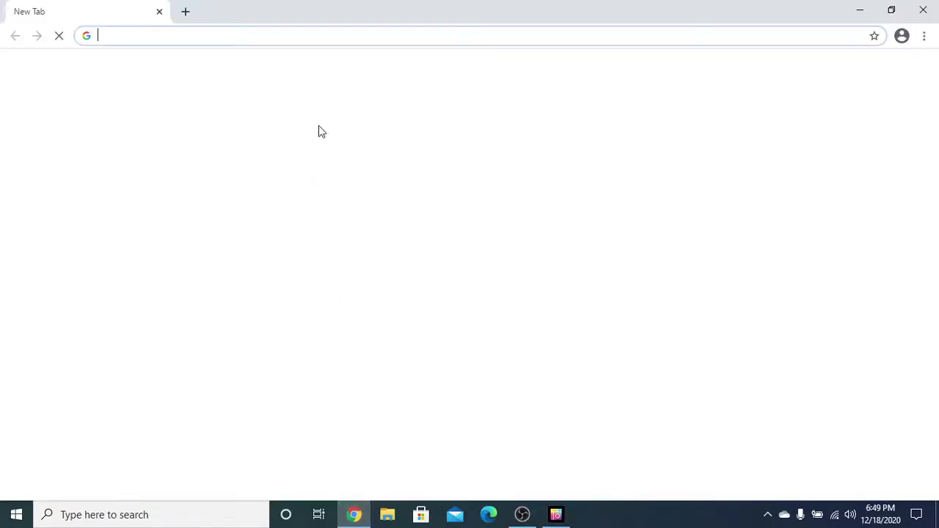
pyautogui.write('whatsapp')
pyautogui.press('Return')
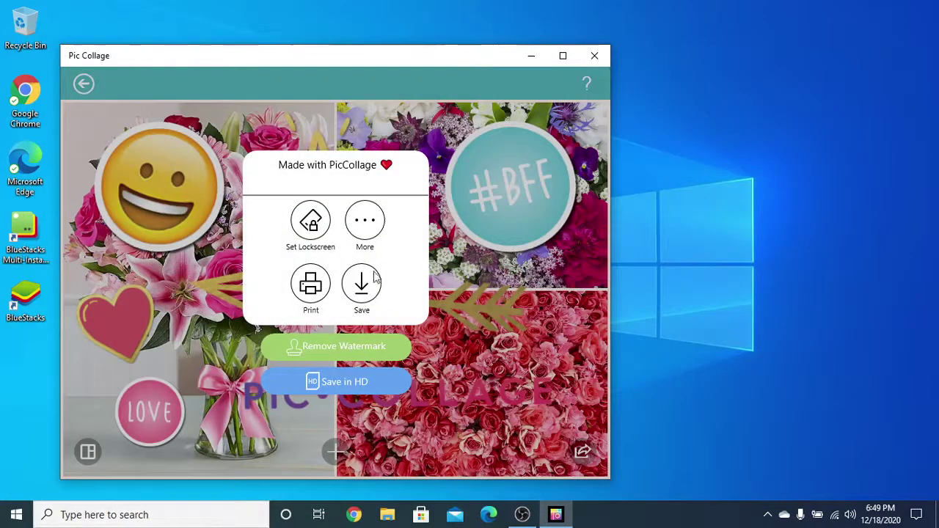
pyautogui.click(363, 286)
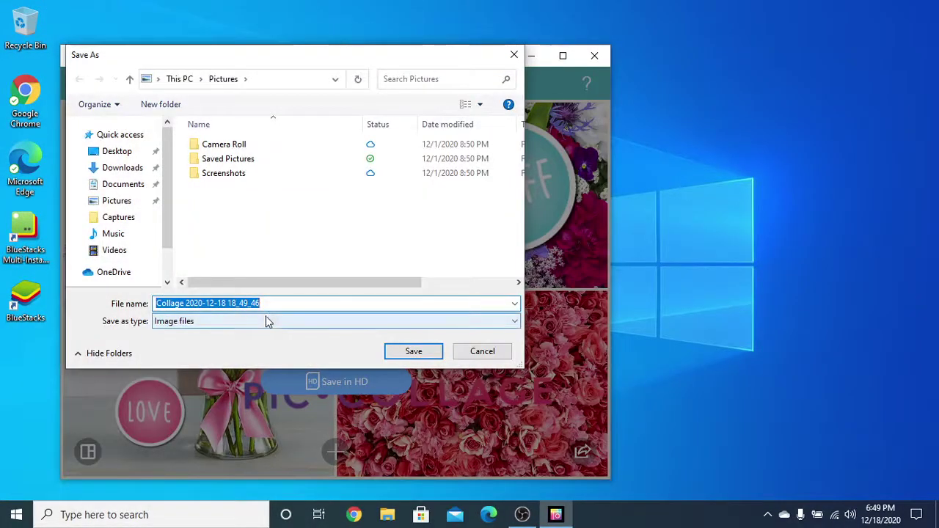
# Save the collage image as 'My collage', choosing Desktop as the location
pyautogui.write('My collage')
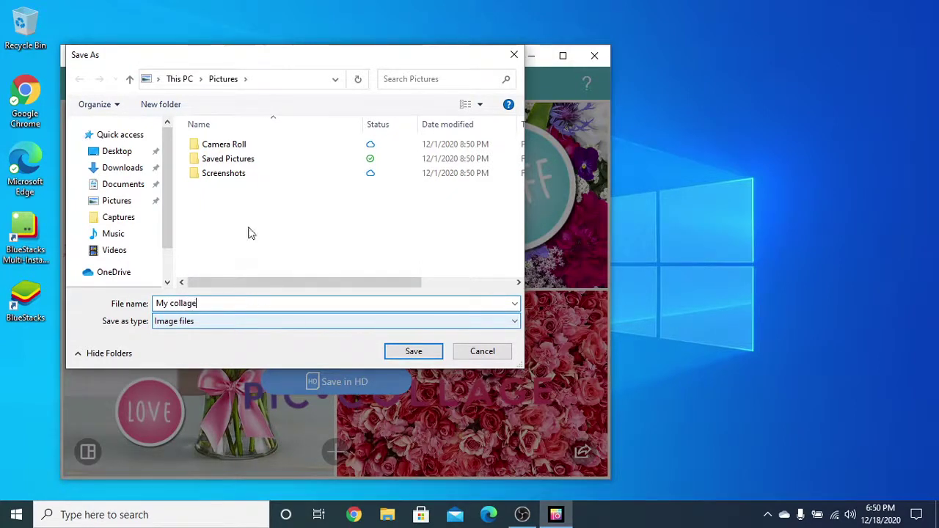
pyautogui.click(103, 151)
pyautogui.click(411, 352)
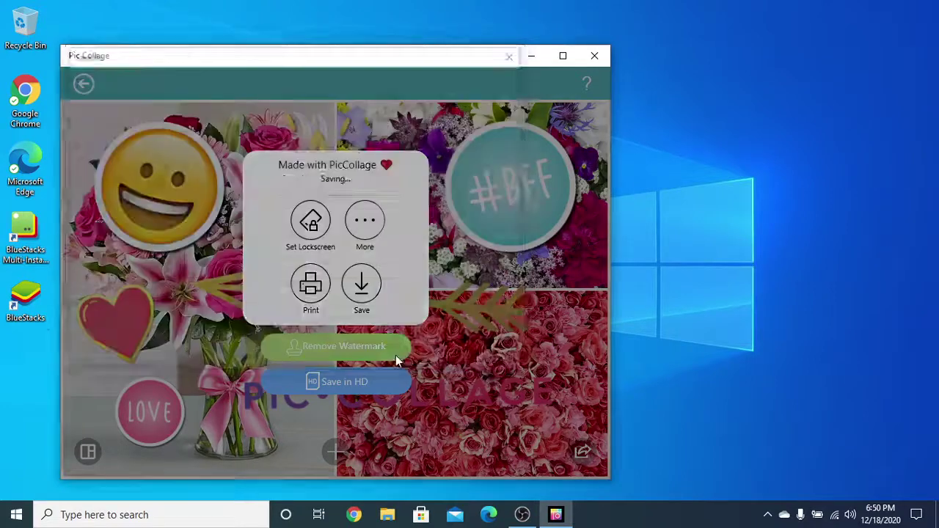